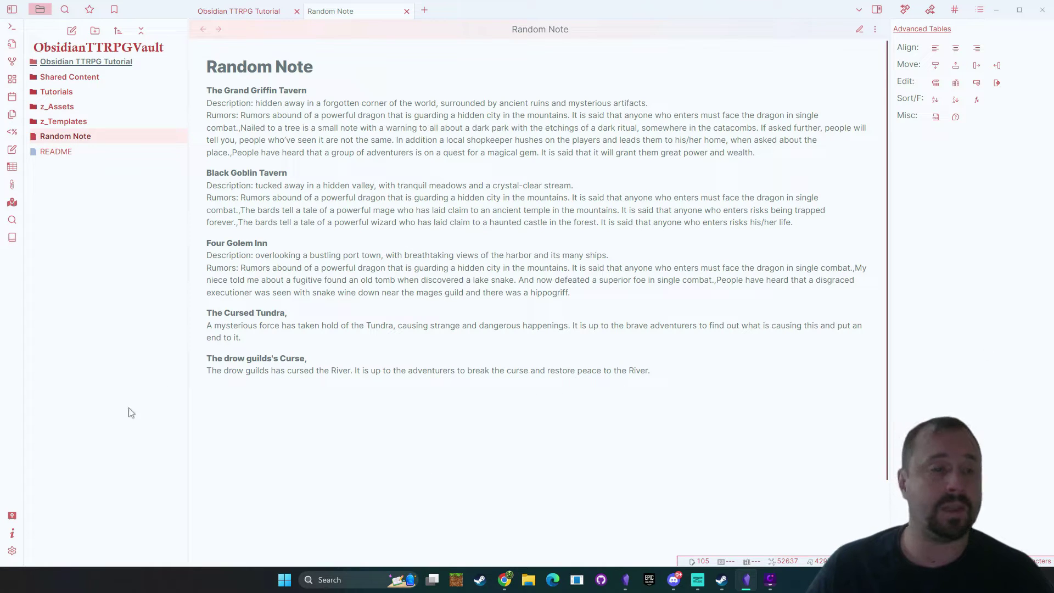
Step: Search community plugins for 'fantasy' and review the Fantasy Content Generator details page
{"action": "left_click", "coordinate": [12, 551]}
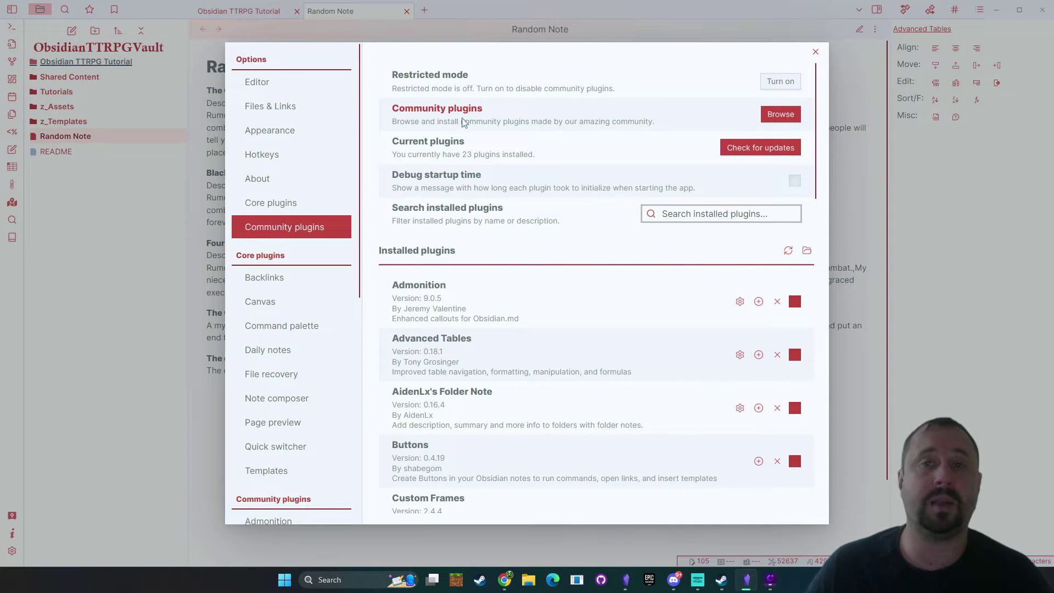
{"action": "left_click", "coordinate": [781, 115]}
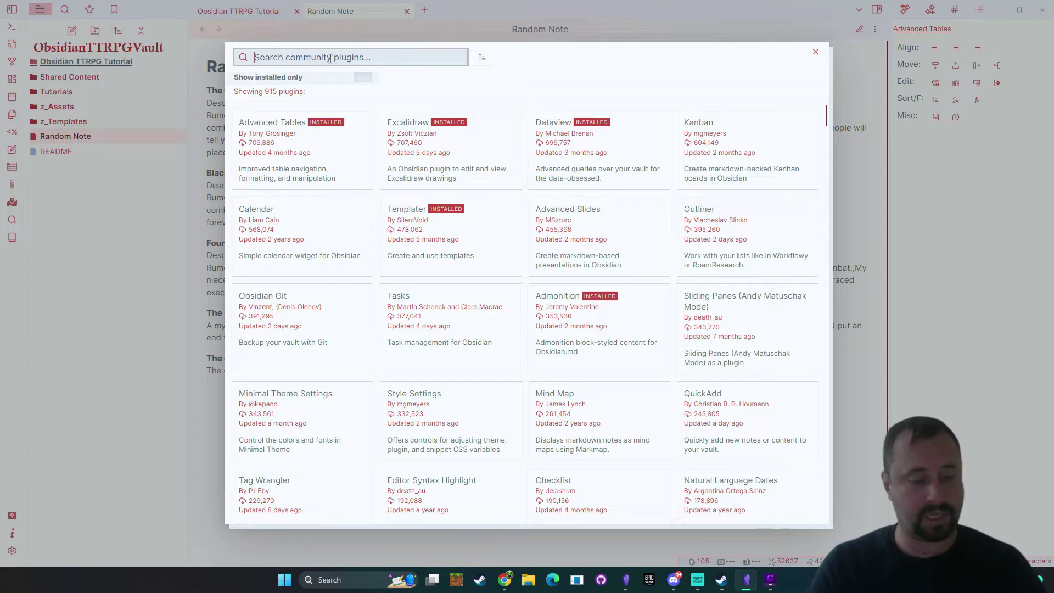
{"action": "type", "text": "fantasy"}
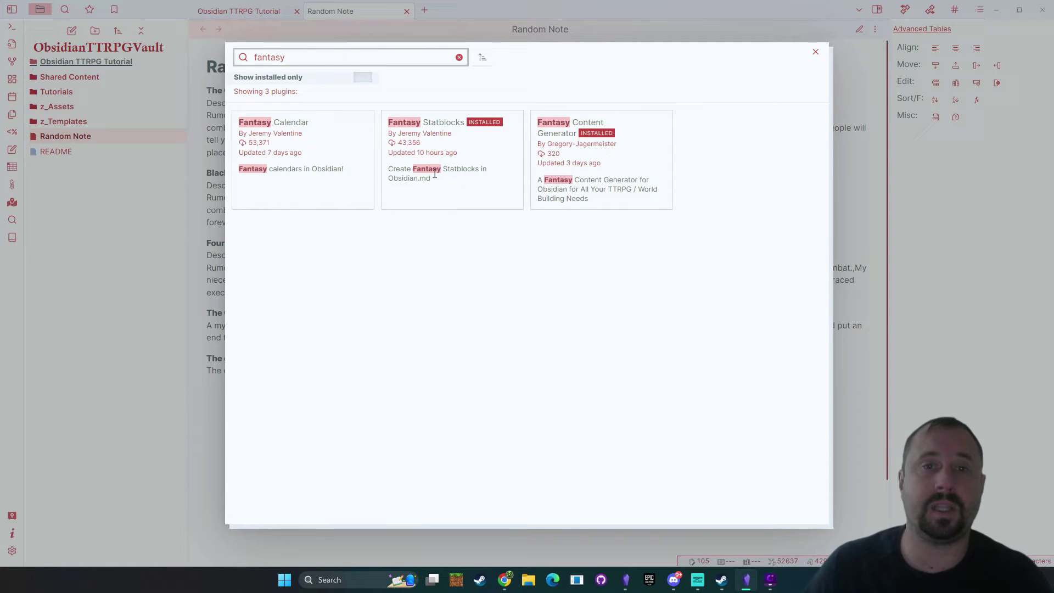
{"action": "left_click", "coordinate": [572, 168]}
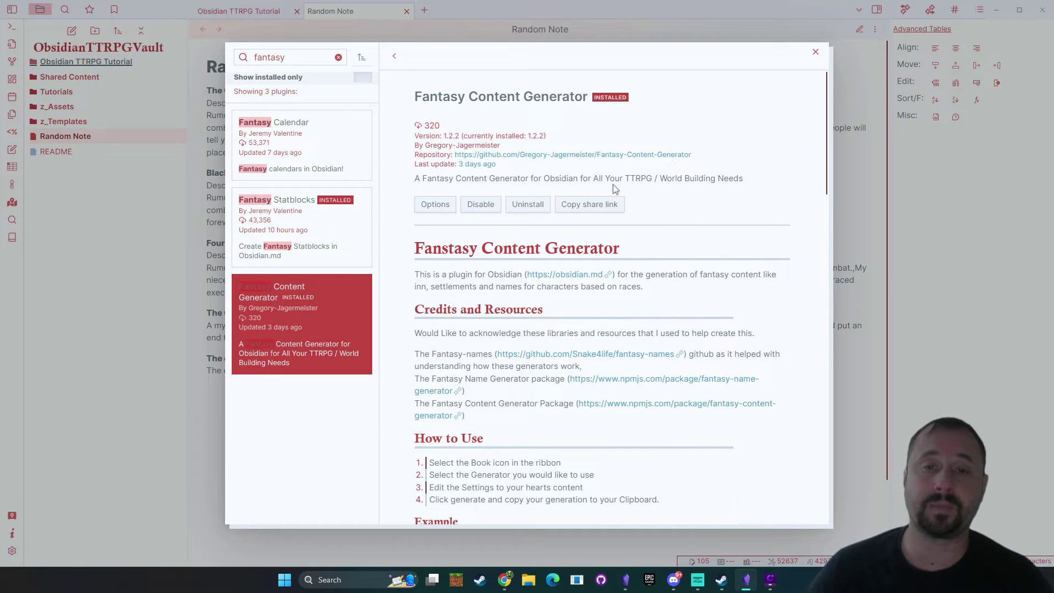
{"action": "scroll", "coordinate": [764, 176], "scroll_direction": "down", "scroll_amount": 8}
{"action": "scroll", "coordinate": [774, 173], "scroll_direction": "down", "scroll_amount": 12}
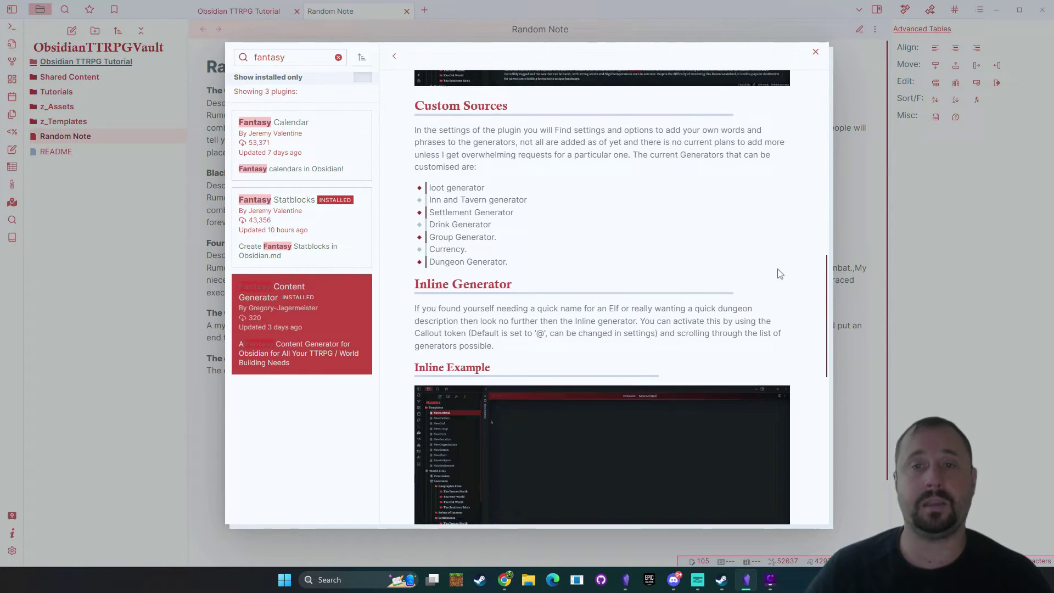
{"action": "scroll", "coordinate": [777, 305], "scroll_direction": "down", "scroll_amount": 2}
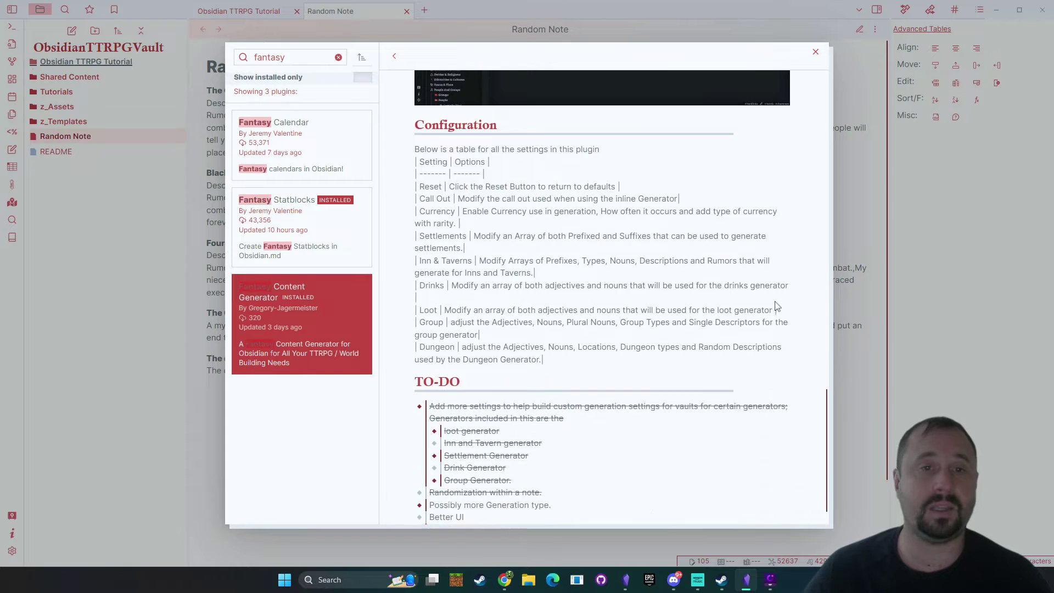
{"action": "scroll", "coordinate": [777, 307], "scroll_direction": "up", "scroll_amount": 10}
{"action": "scroll", "coordinate": [777, 311], "scroll_direction": "up", "scroll_amount": 10}
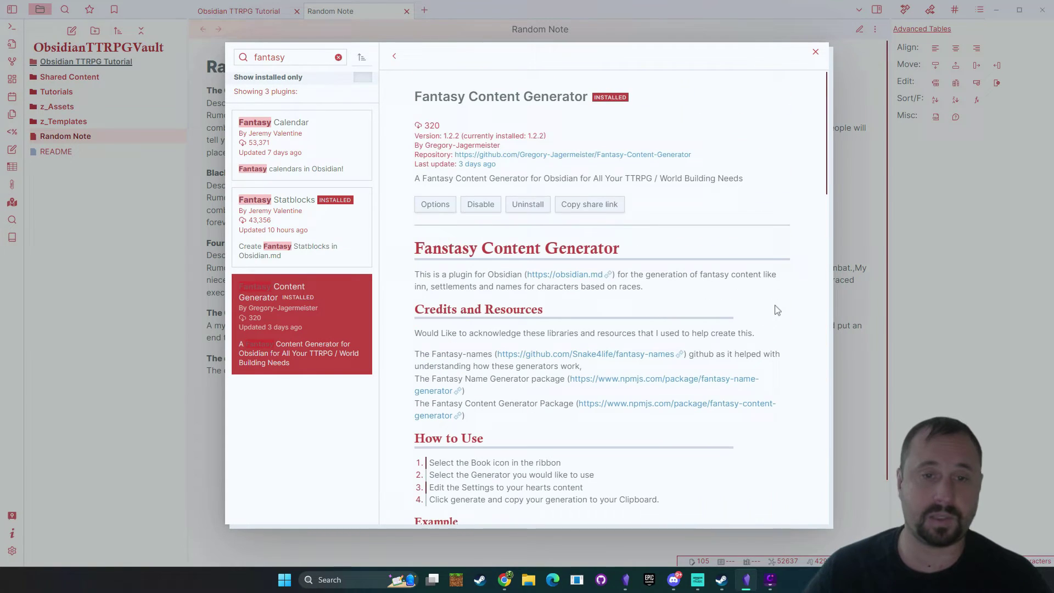
{"action": "scroll", "coordinate": [777, 311], "scroll_direction": "down", "scroll_amount": 10}
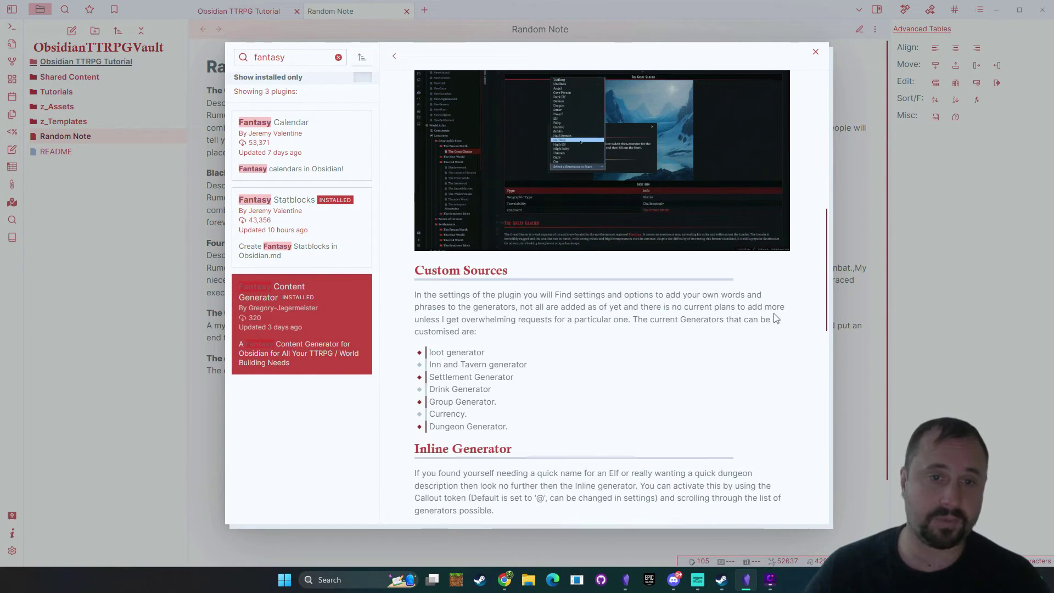
{"action": "scroll", "coordinate": [766, 318], "scroll_direction": "up", "scroll_amount": 10}
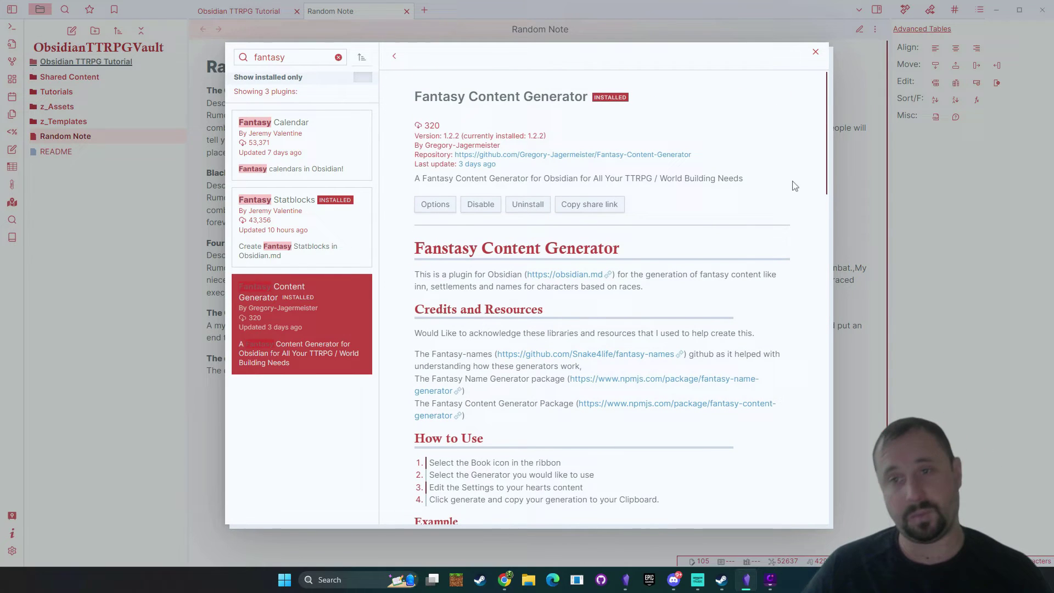
Step: Close Settings, switch the Random Note to source mode, and select its entire body
{"action": "left_click", "coordinate": [859, 175]}
{"action": "left_click", "coordinate": [840, 176]}
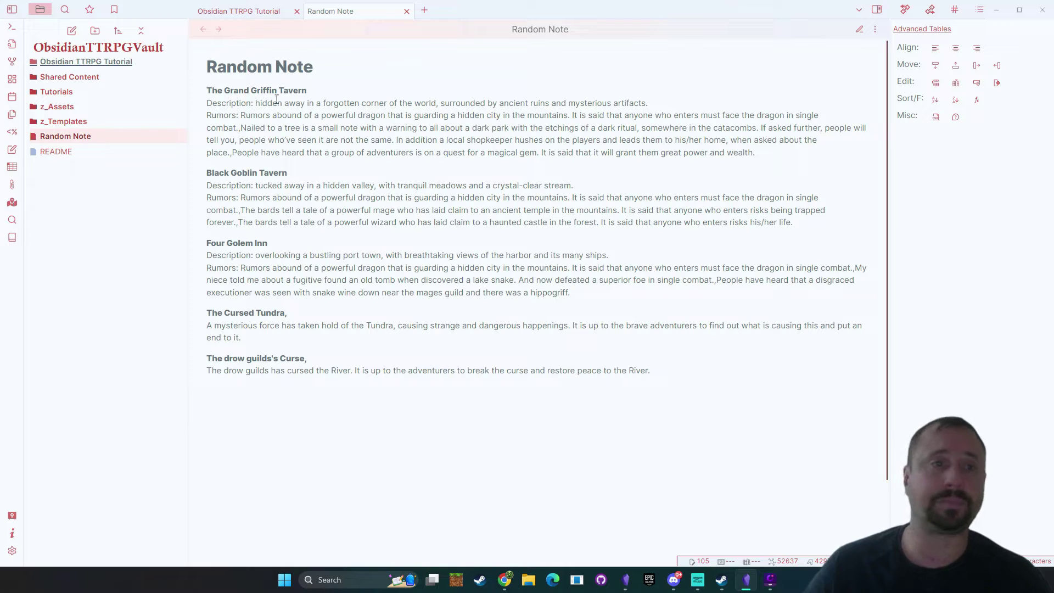
{"action": "left_click_drag", "start_coordinate": [774, 162], "coordinate": [184, 118]}
{"action": "left_click", "coordinate": [364, 99]}
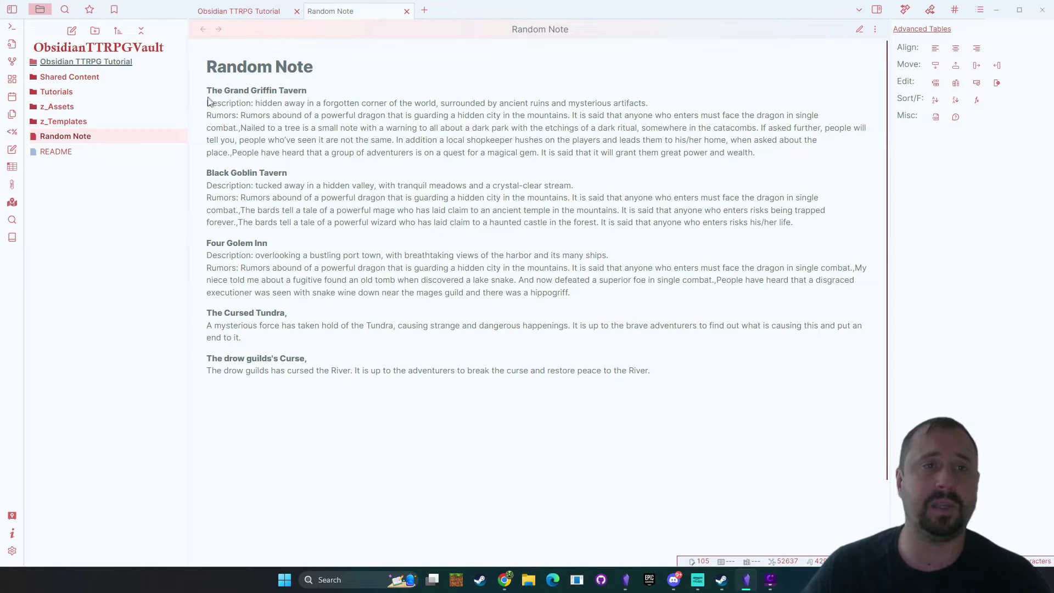
{"action": "left_click_drag", "start_coordinate": [256, 102], "coordinate": [647, 103]}
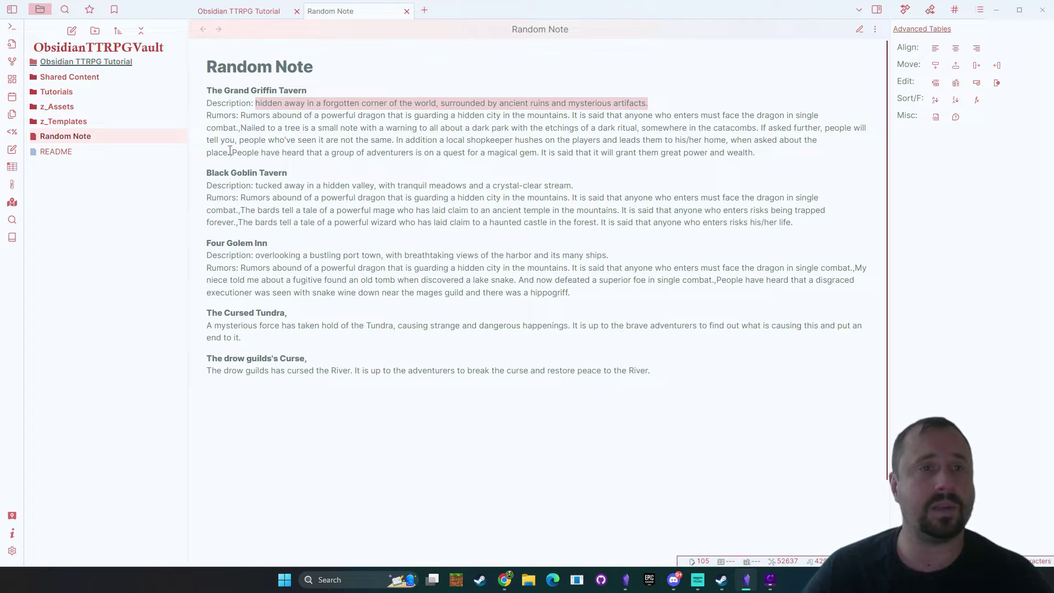
{"action": "left_click_drag", "start_coordinate": [230, 150], "coordinate": [810, 154]}
{"action": "left_click", "coordinate": [287, 138]}
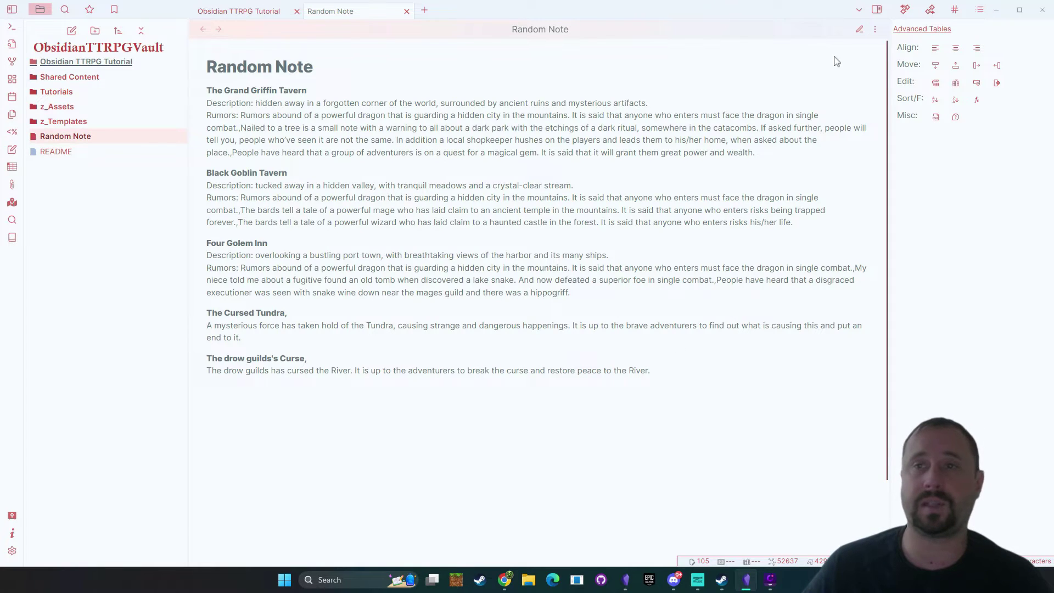
{"action": "left_click", "coordinate": [859, 30]}
{"action": "left_click_drag", "start_coordinate": [665, 390], "coordinate": [179, 93]}
Step: Delete the selected note text and set the generator to Inn's & Taverns with amount 5
{"action": "key", "text": "BackSpace"}
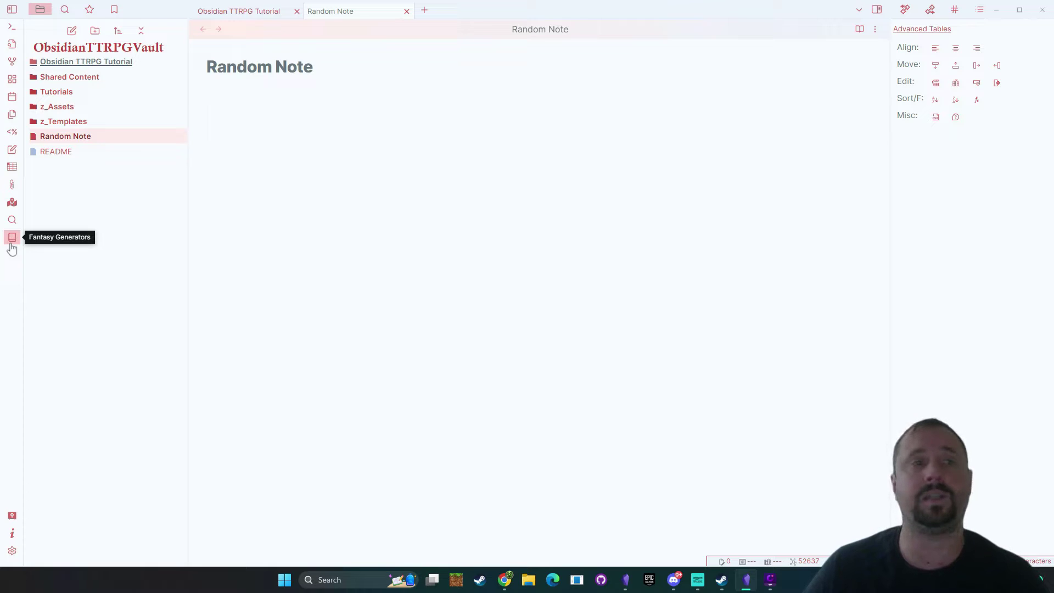
{"action": "left_click", "coordinate": [11, 242]}
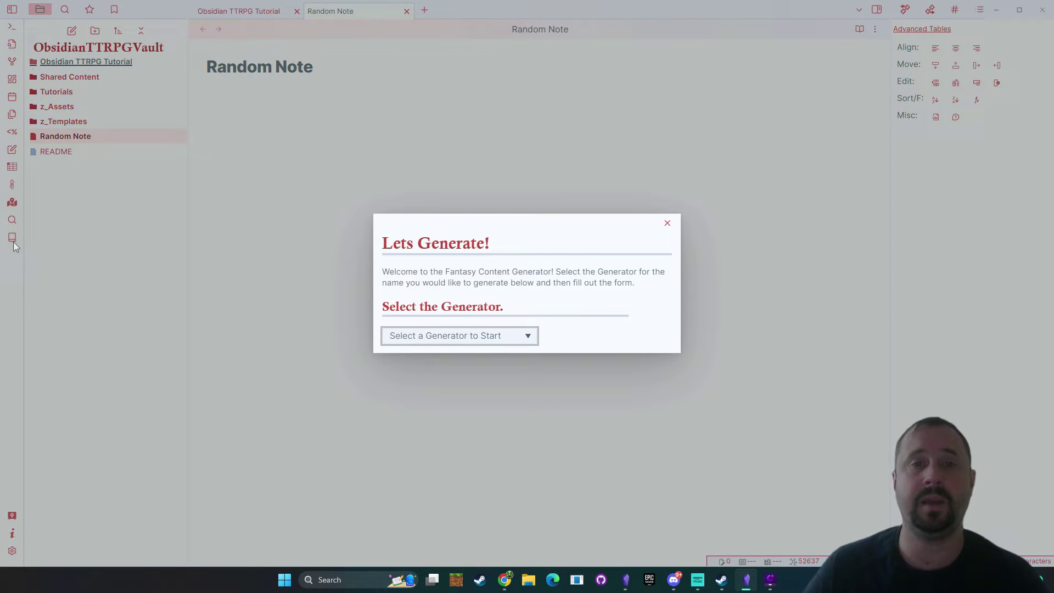
{"action": "left_click", "coordinate": [527, 336]}
{"action": "scroll", "coordinate": [497, 187], "scroll_direction": "down", "scroll_amount": 10}
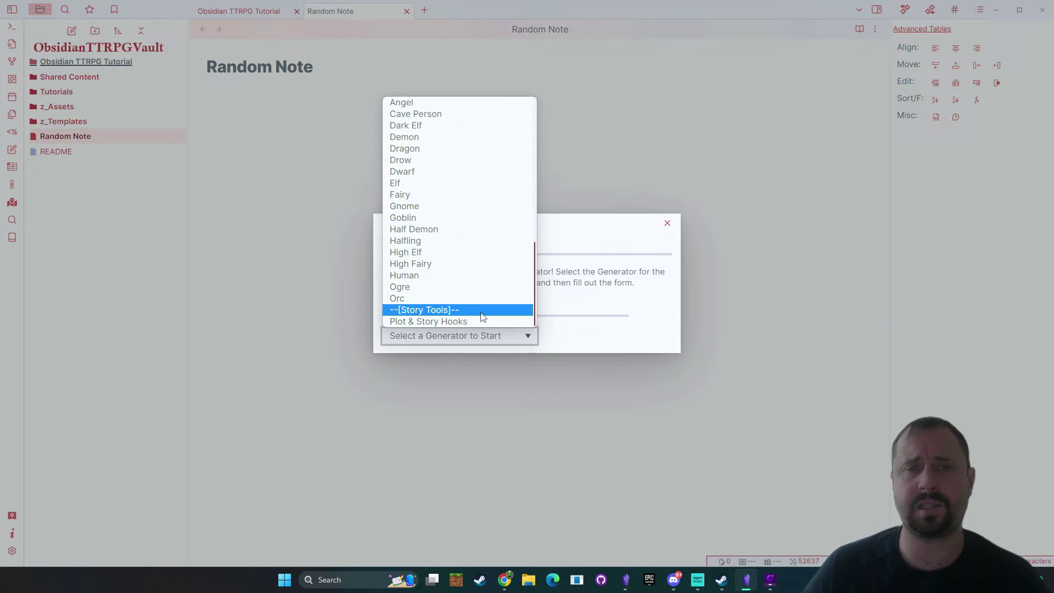
{"action": "scroll", "coordinate": [481, 316], "scroll_direction": "up", "scroll_amount": 10}
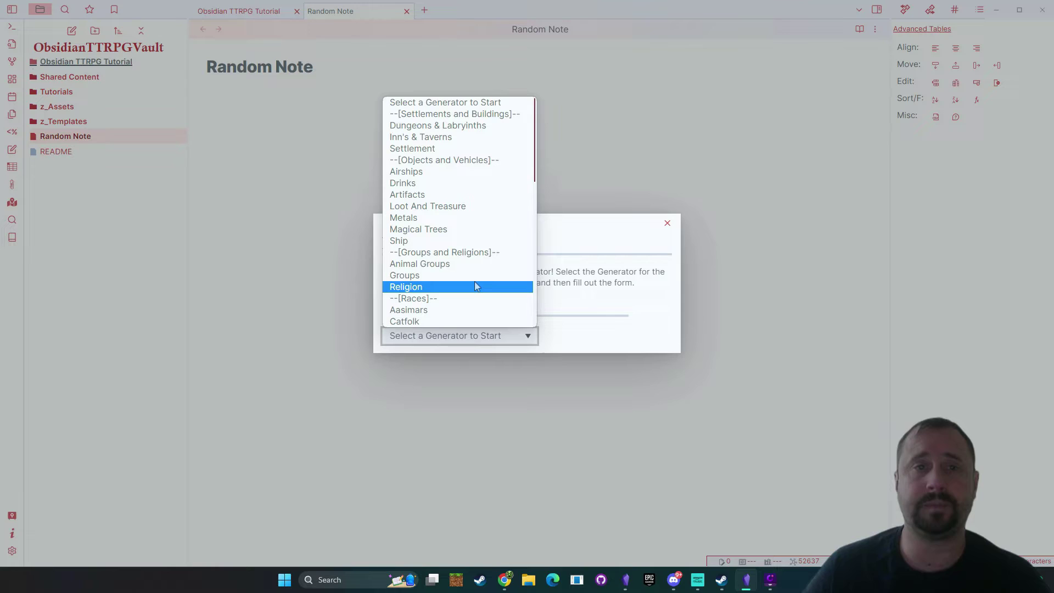
{"action": "left_click", "coordinate": [413, 137]}
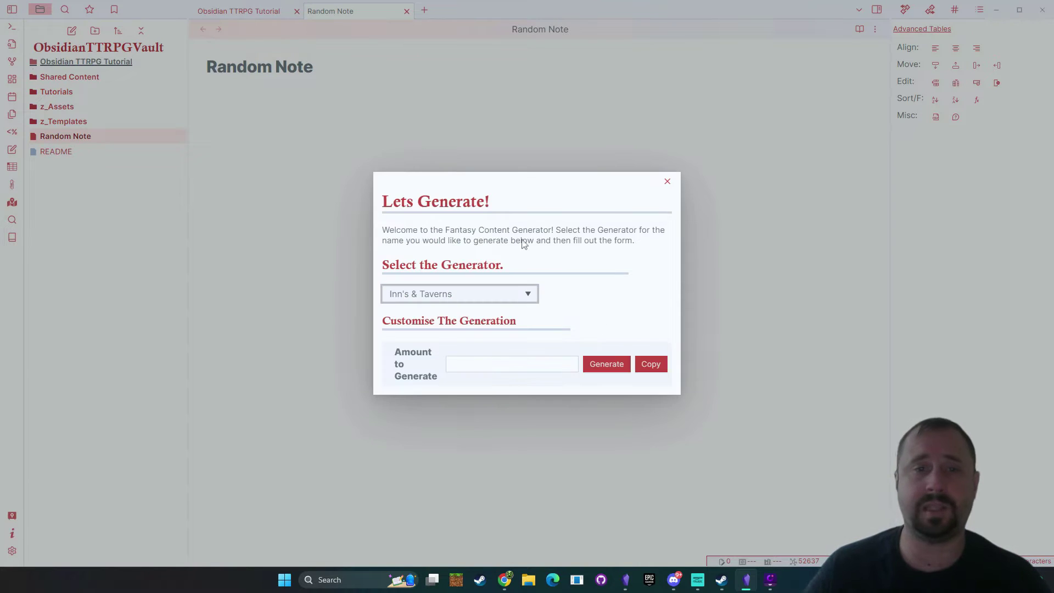
{"action": "left_click", "coordinate": [504, 363]}
{"action": "type", "text": "5"}
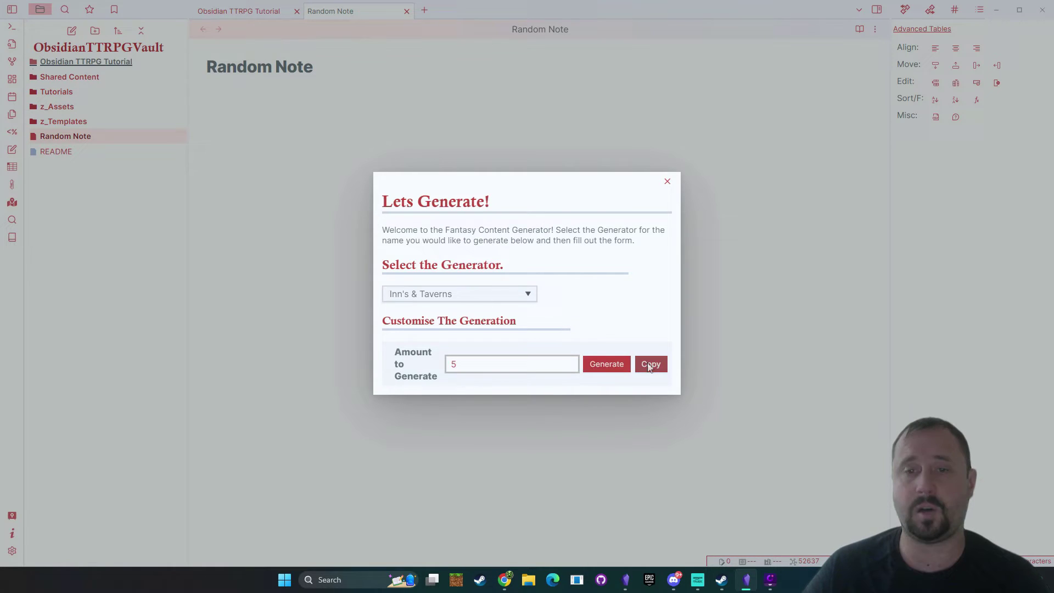
{"action": "left_click", "coordinate": [650, 364]}
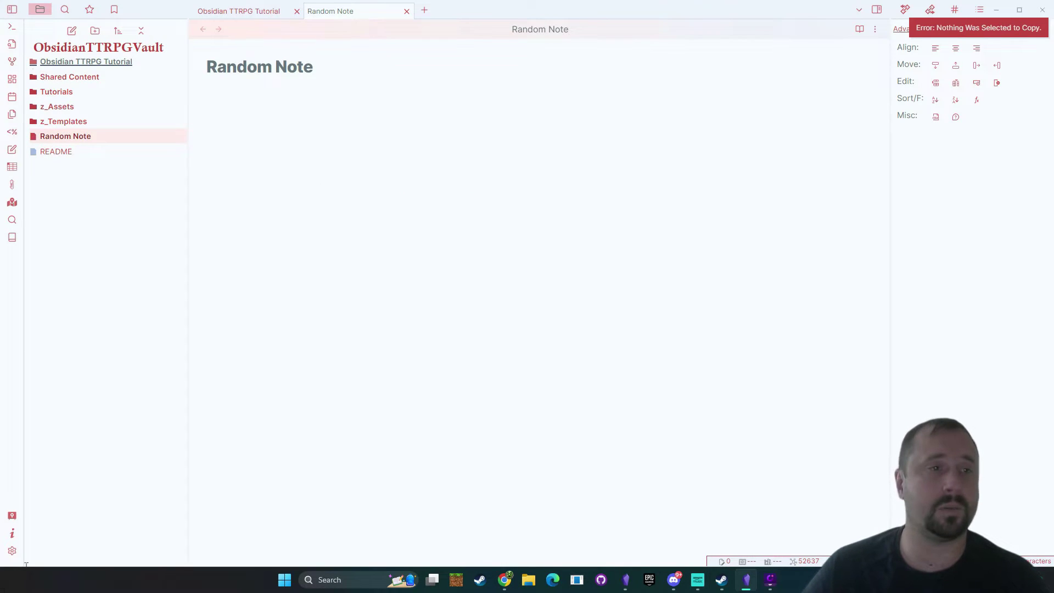
Step: Generate five Inn's & Taverns entries and copy them to the clipboard
{"action": "left_click", "coordinate": [12, 237]}
{"action": "left_click", "coordinate": [451, 335]}
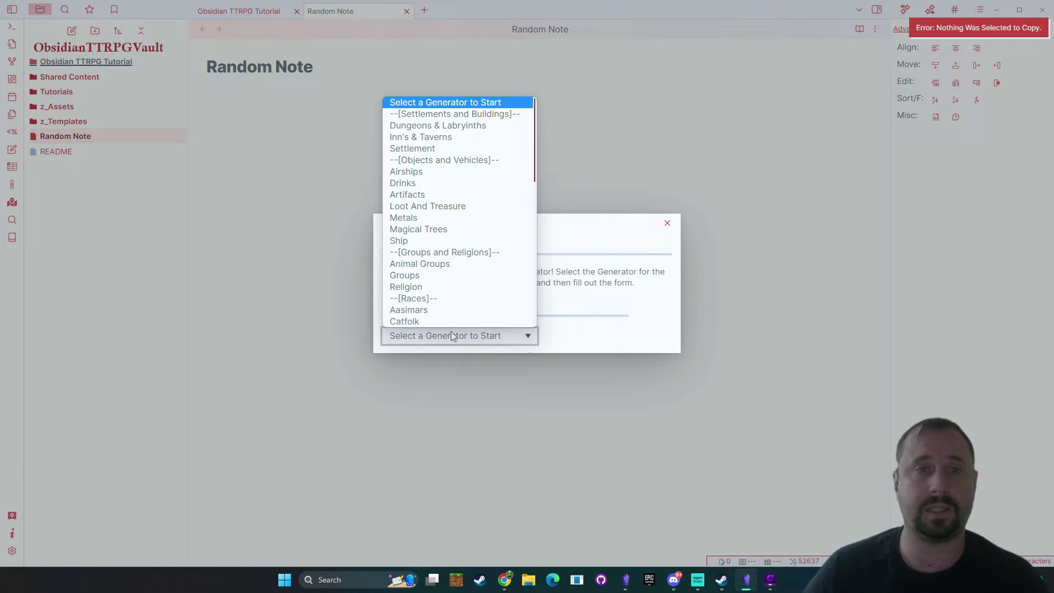
{"action": "left_click", "coordinate": [421, 137]}
{"action": "left_click", "coordinate": [547, 359]}
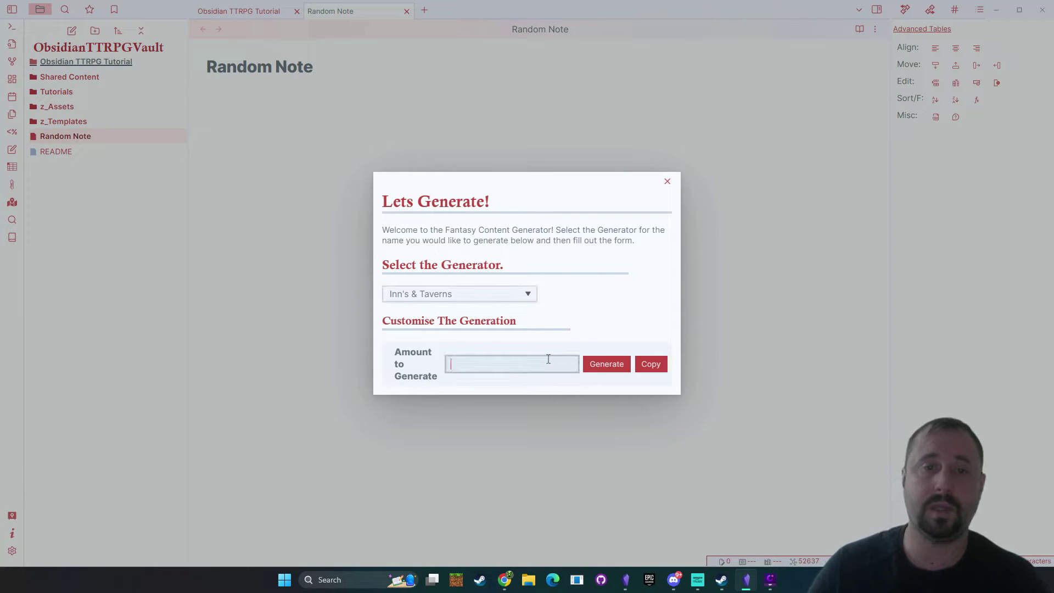
{"action": "left_click", "coordinate": [606, 364]}
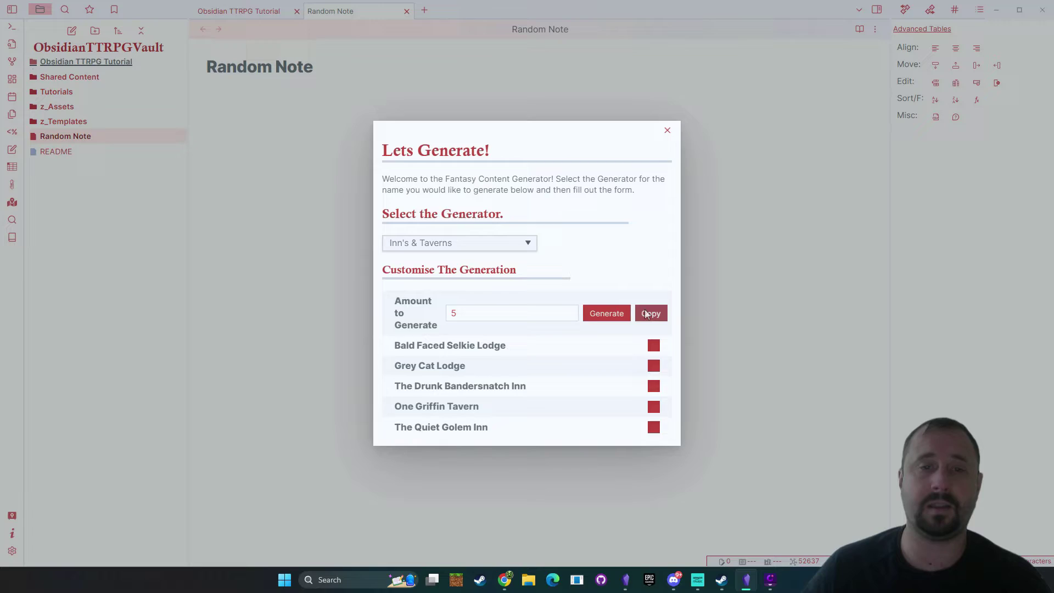
{"action": "left_click", "coordinate": [651, 364]}
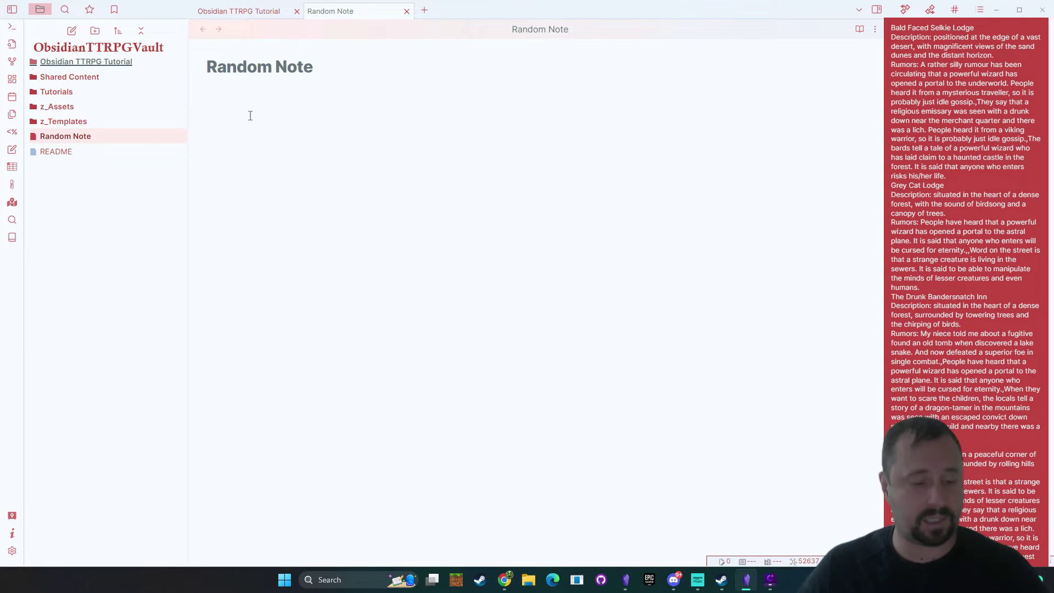
Step: Paste the inn list into the note and add a blank line after each entry
{"action": "key", "text": "ctrl+v"}
{"action": "left_click", "coordinate": [955, 113]}
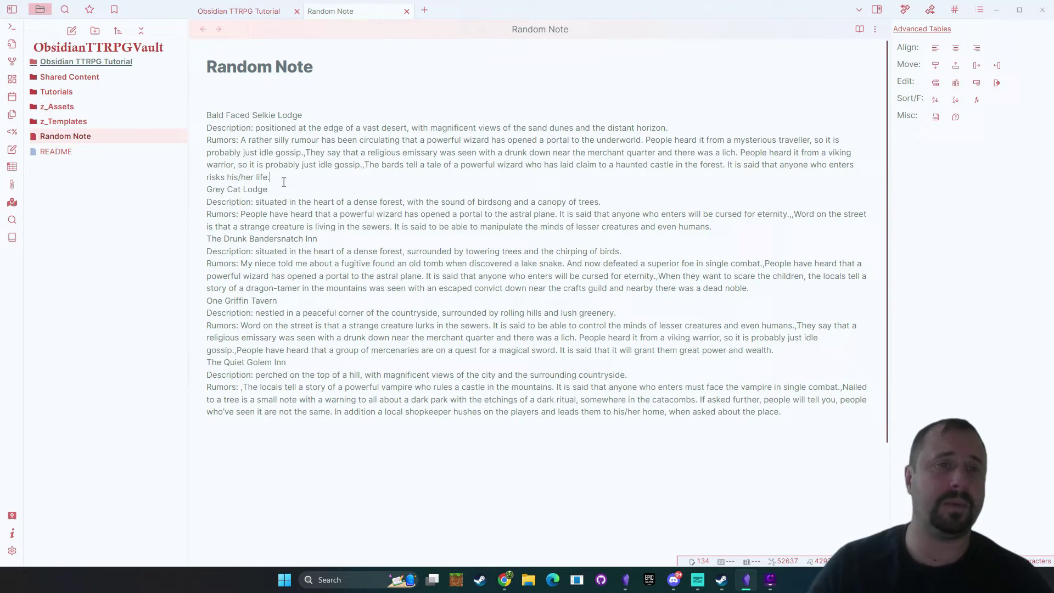
{"action": "key", "text": "Return"}
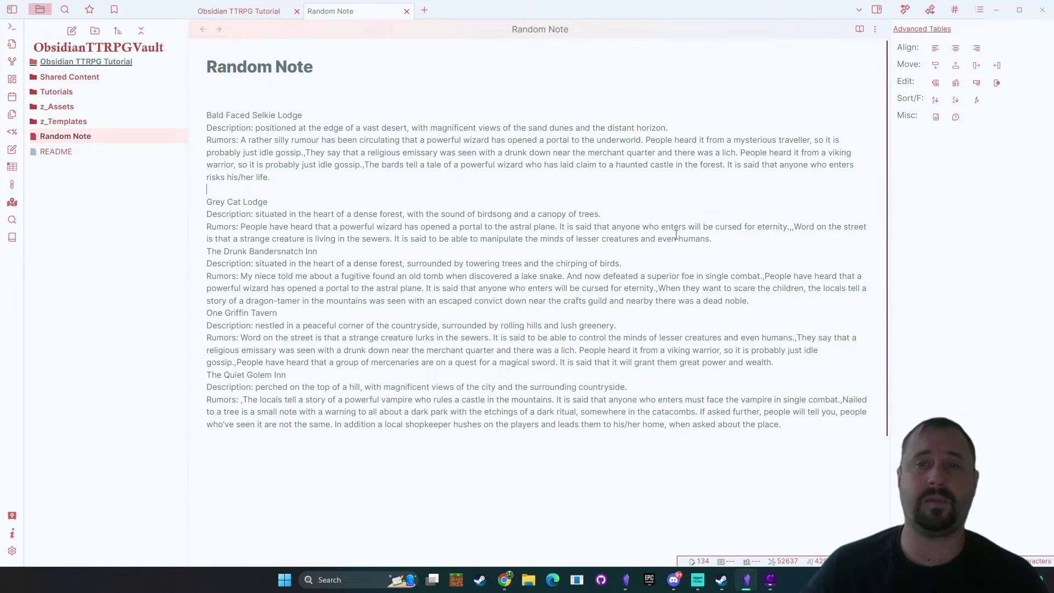
{"action": "key", "text": "Return"}
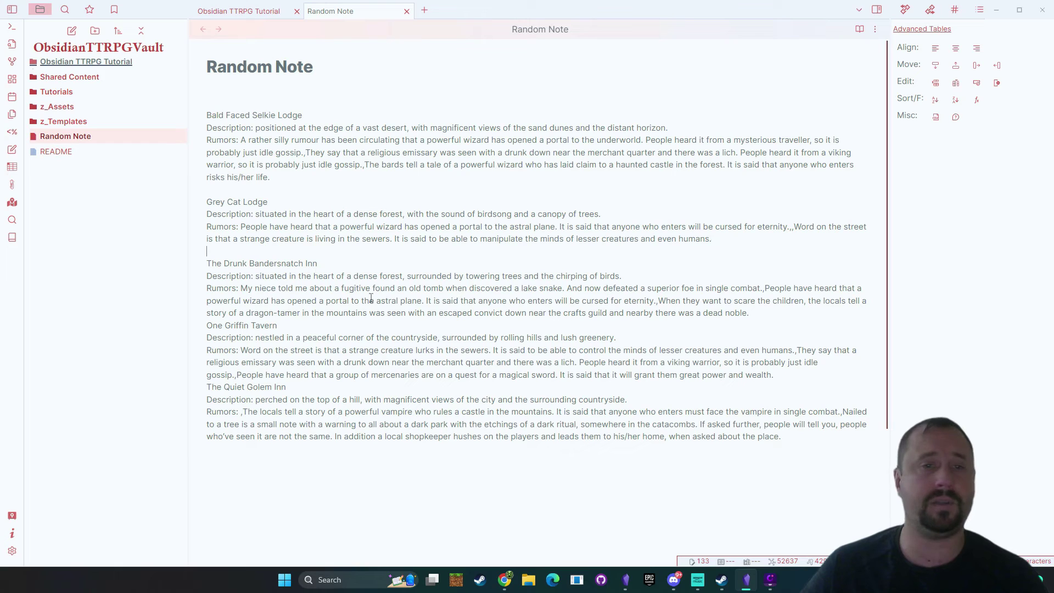
{"action": "left_click", "coordinate": [761, 311]}
{"action": "key", "text": "Return"}
{"action": "left_click", "coordinate": [777, 388]}
{"action": "key", "text": "Return"}
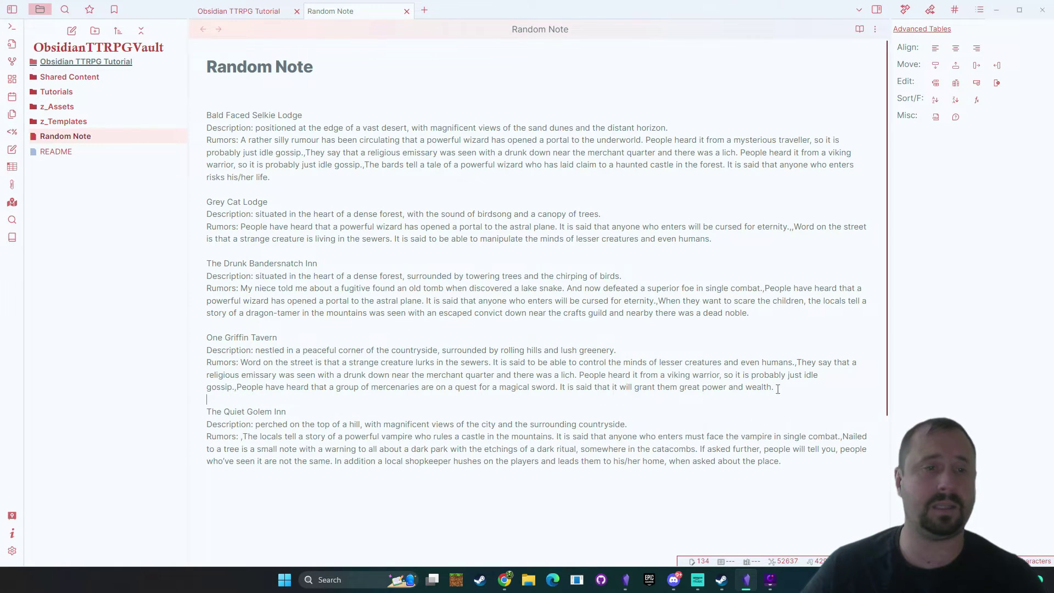
Step: Bold the five inn names, from One Griffin Tavern to The Quiet Golem Inn
{"action": "left_click_drag", "start_coordinate": [291, 338], "coordinate": [208, 337]}
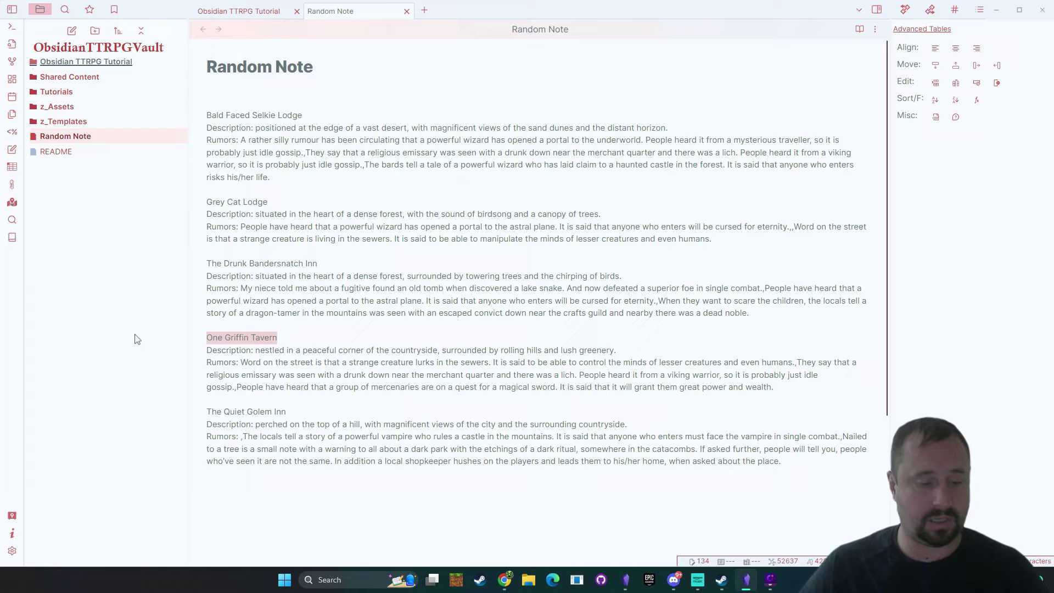
{"action": "key", "text": "ctrl+b"}
{"action": "left_click_drag", "start_coordinate": [321, 260], "coordinate": [159, 269]}
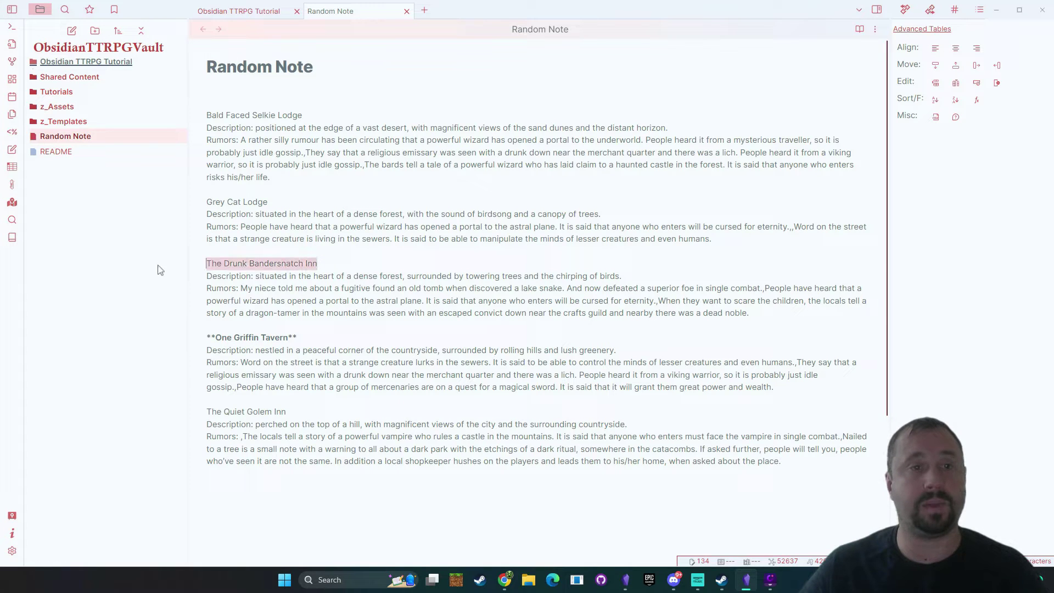
{"action": "key", "text": "ctrl+b"}
{"action": "left_click_drag", "start_coordinate": [273, 206], "coordinate": [176, 205]}
{"action": "key", "text": "ctrl+b"}
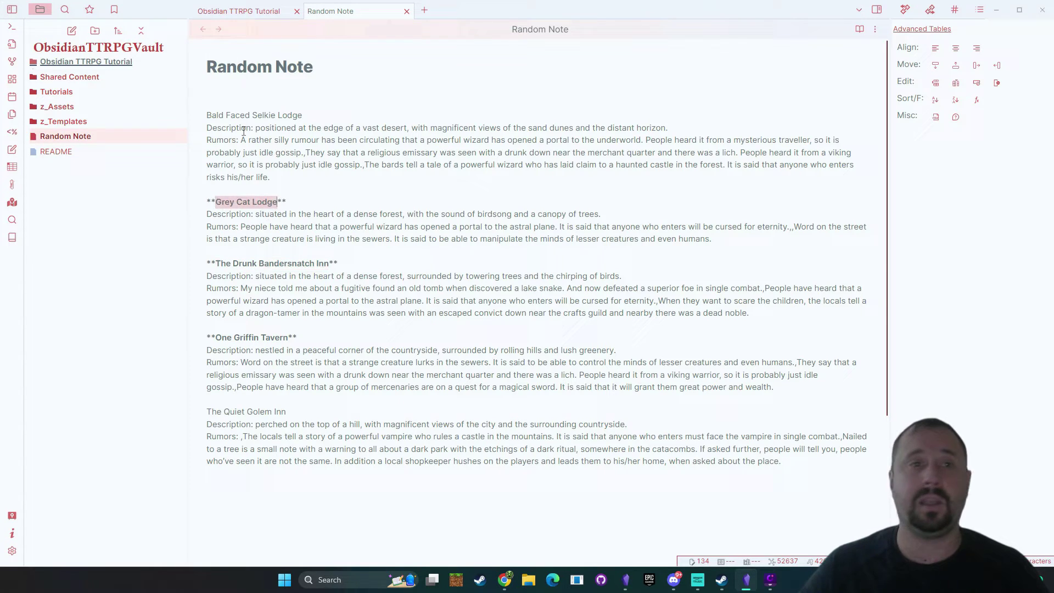
{"action": "left_click_drag", "start_coordinate": [305, 115], "coordinate": [149, 110]}
{"action": "key", "text": "ctrl+b"}
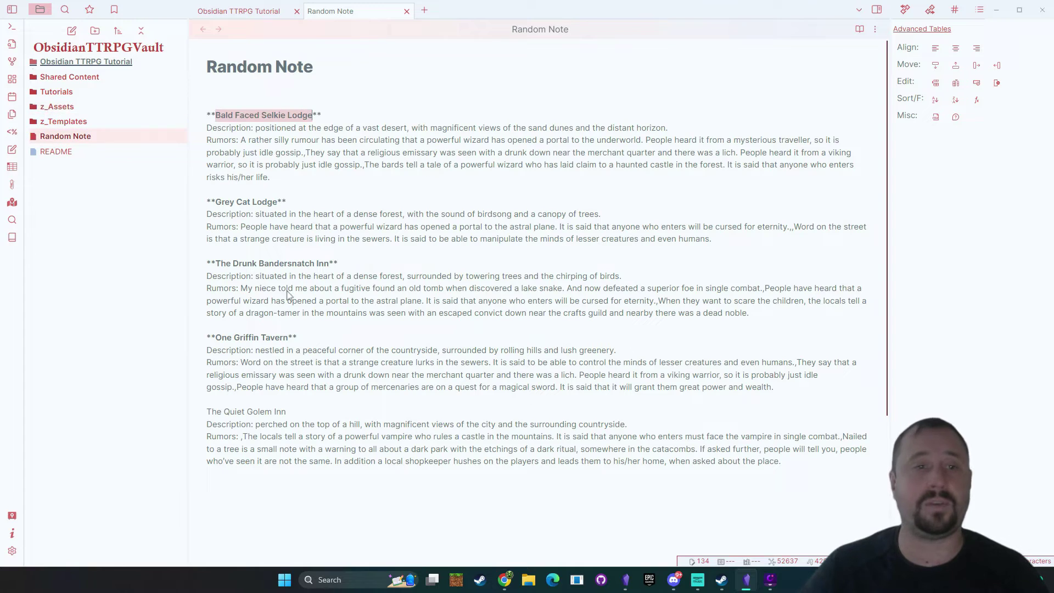
{"action": "left_click_drag", "start_coordinate": [291, 413], "coordinate": [192, 402]}
{"action": "key", "text": "ctrl+b"}
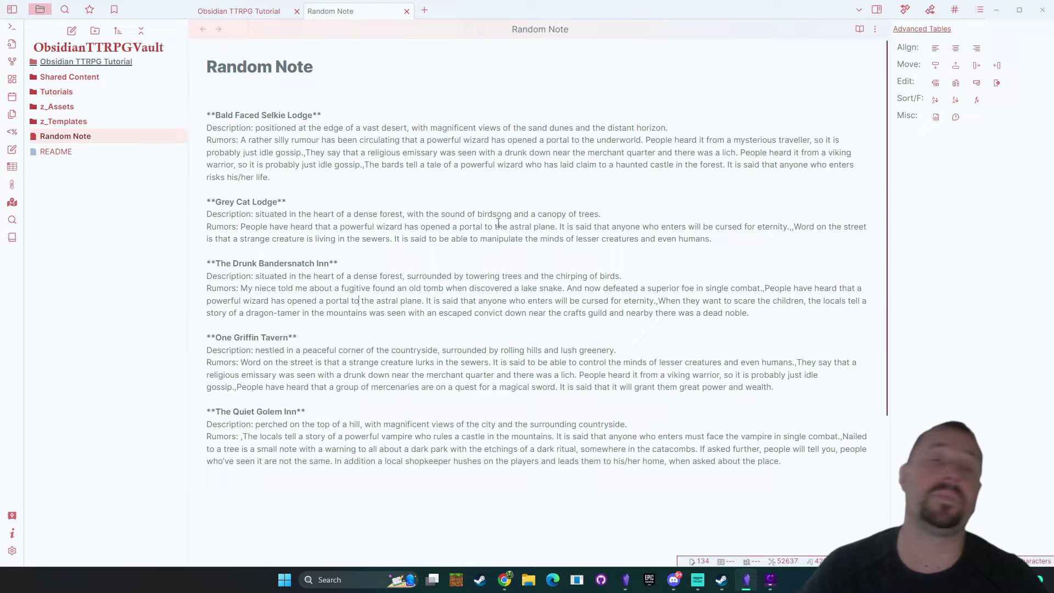
Step: Select the whole note body and delete it
{"action": "scroll", "coordinate": [479, 177], "scroll_direction": "down", "scroll_amount": 1}
{"action": "scroll", "coordinate": [494, 180], "scroll_direction": "up", "scroll_amount": 1}
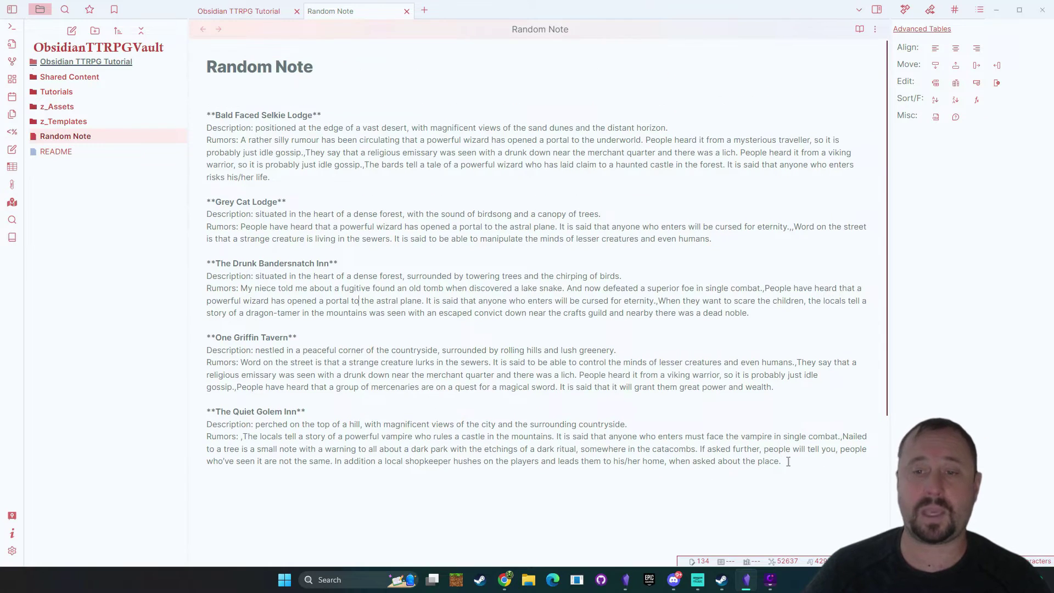
{"action": "left_click_drag", "start_coordinate": [793, 463], "coordinate": [289, 93]}
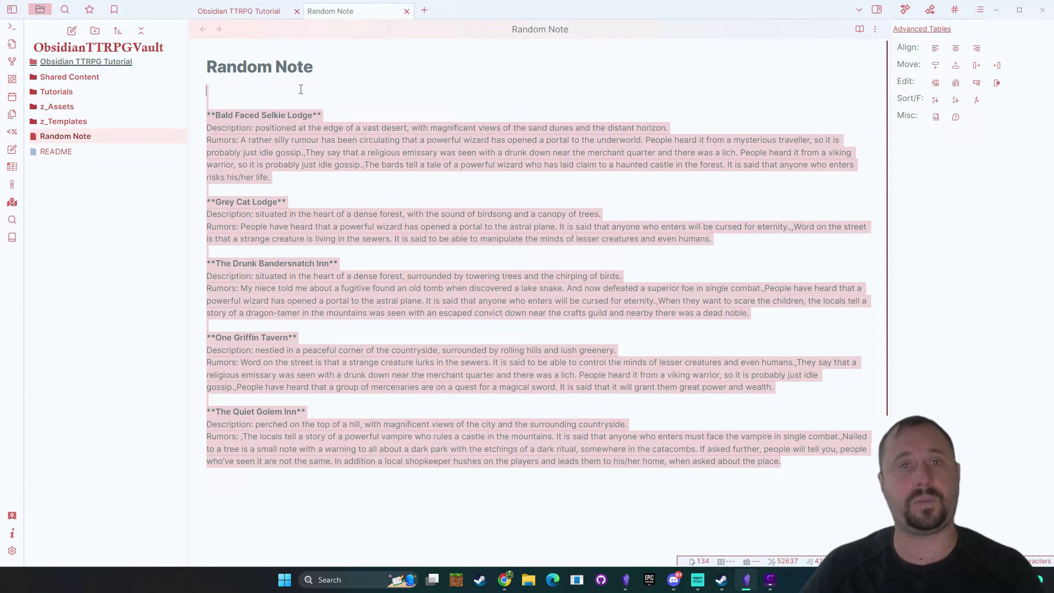
{"action": "key", "text": "BackSpace"}
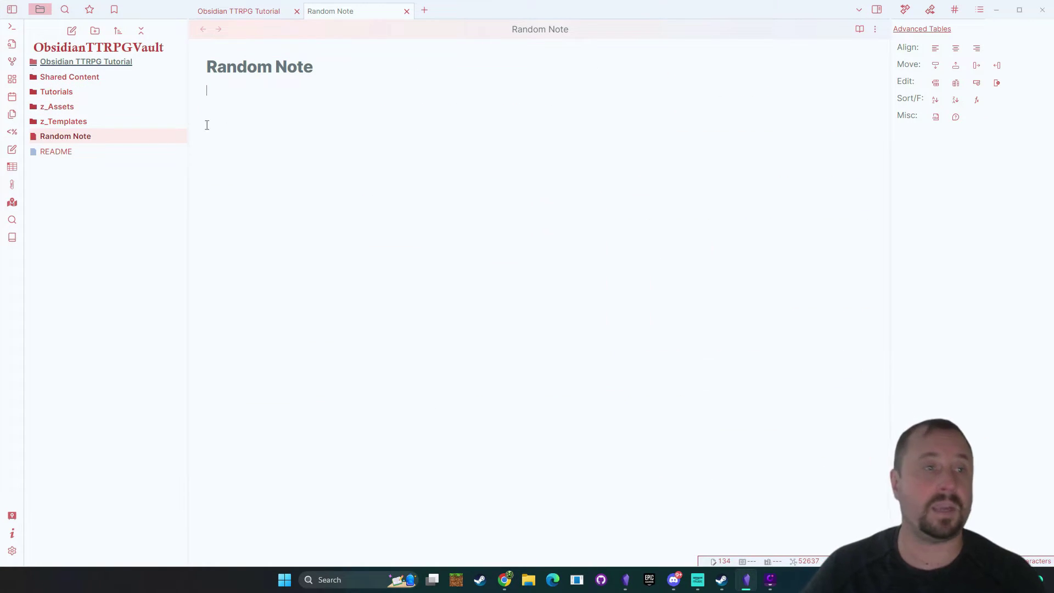
Step: Generate a dungeon description with the Dungeons & Labyrinths generator
{"action": "left_click", "coordinate": [12, 237]}
{"action": "left_click", "coordinate": [421, 342]}
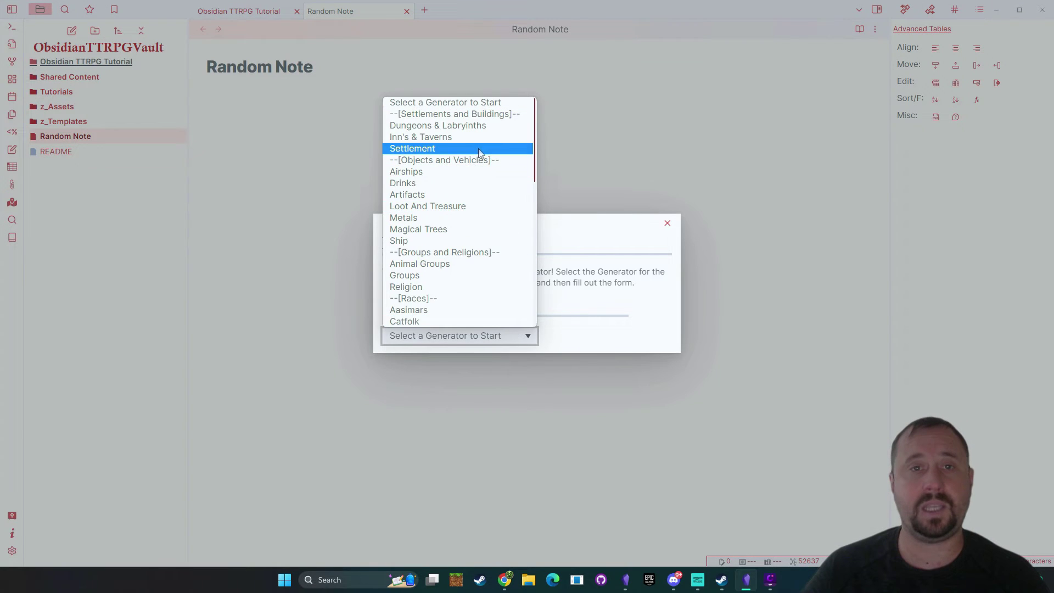
{"action": "left_click", "coordinate": [461, 126]}
{"action": "left_click", "coordinate": [606, 362]}
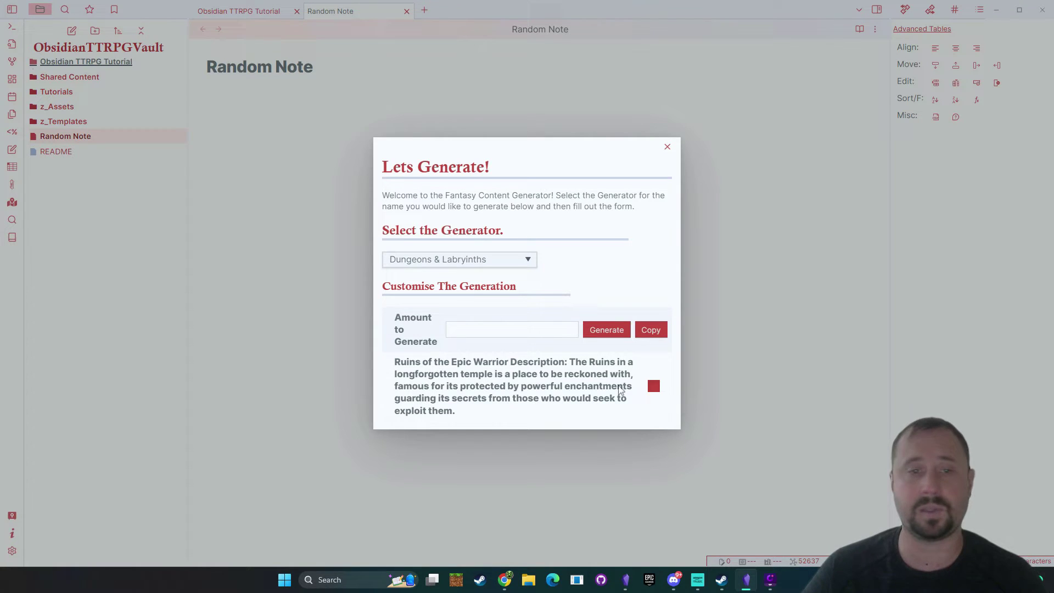
Step: Generate three settlement names with the Settlement generator
{"action": "left_click", "coordinate": [486, 262]}
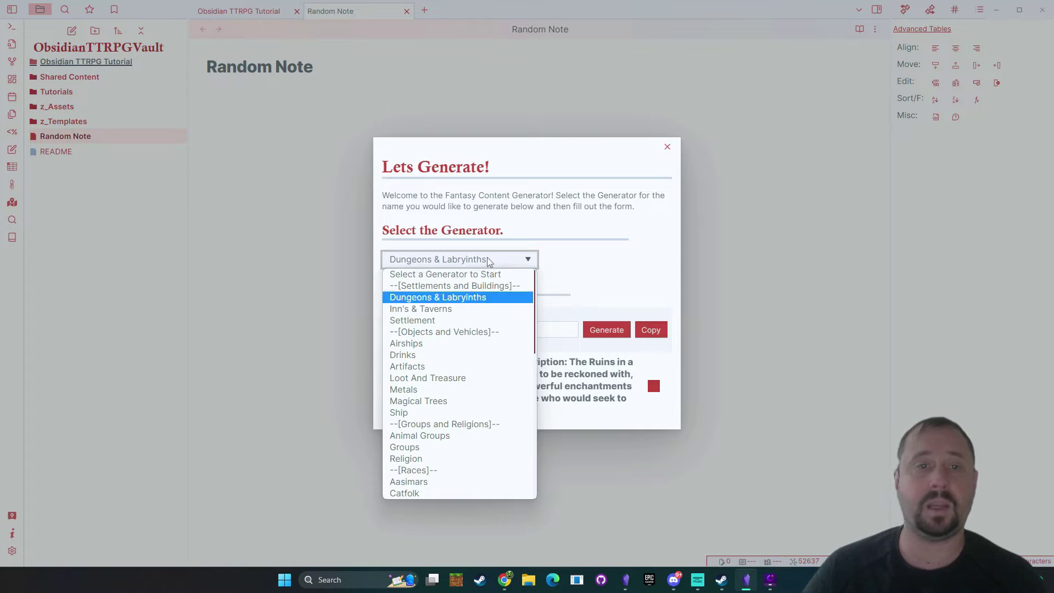
{"action": "left_click", "coordinate": [409, 320]}
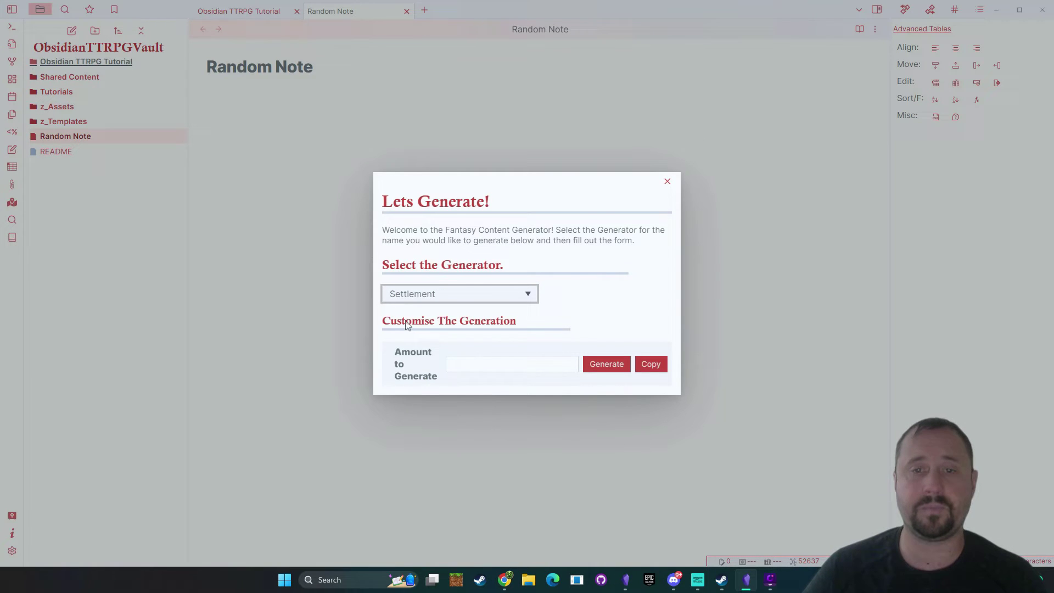
{"action": "left_click", "coordinate": [602, 365]}
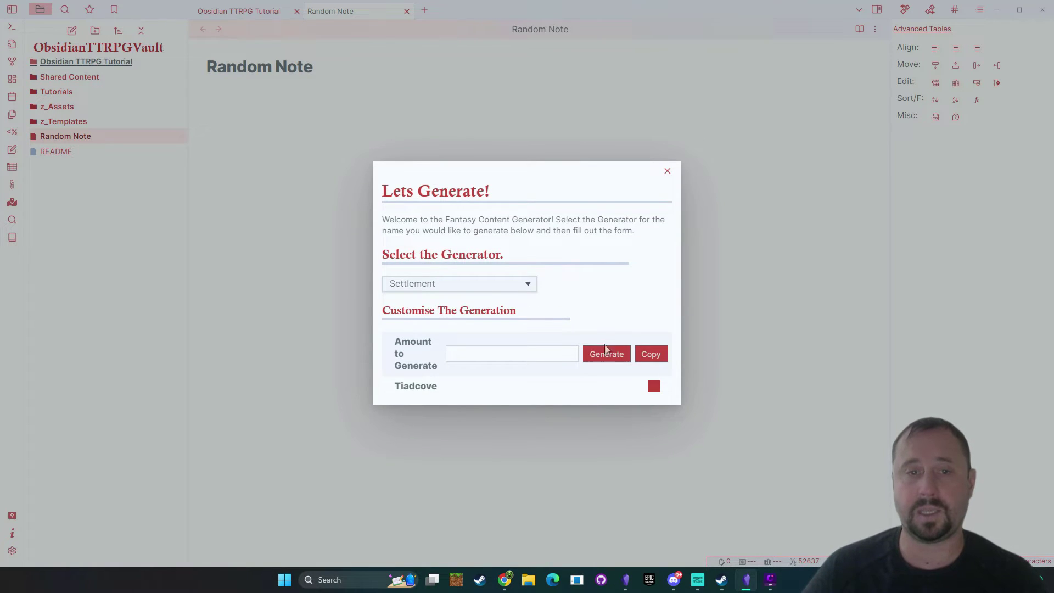
{"action": "left_click", "coordinate": [605, 353]}
{"action": "left_click", "coordinate": [599, 351]}
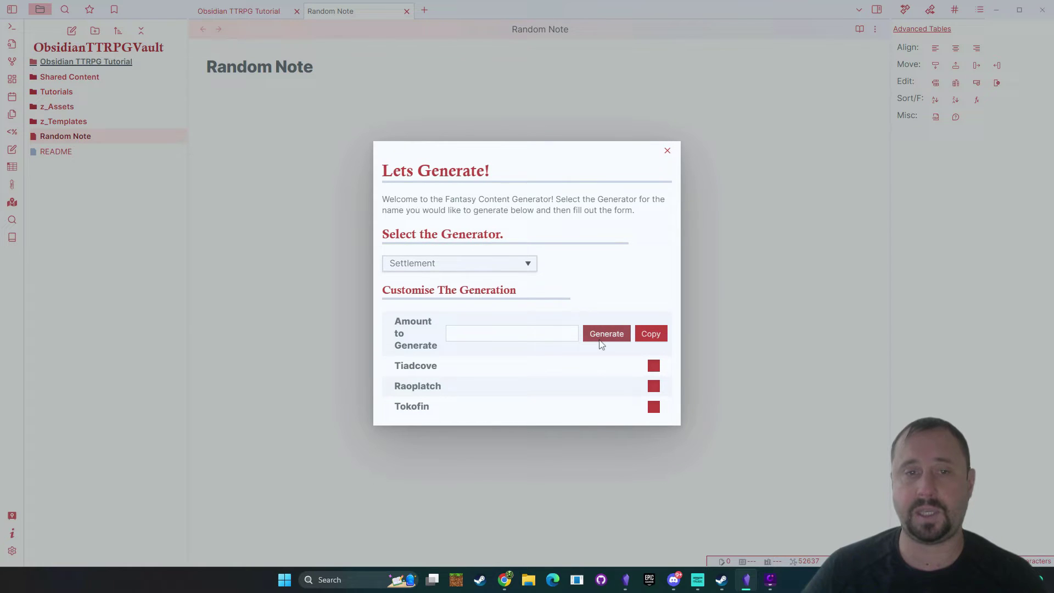
Step: Generate three drink names with the Drinks generator
{"action": "left_click", "coordinate": [436, 263]}
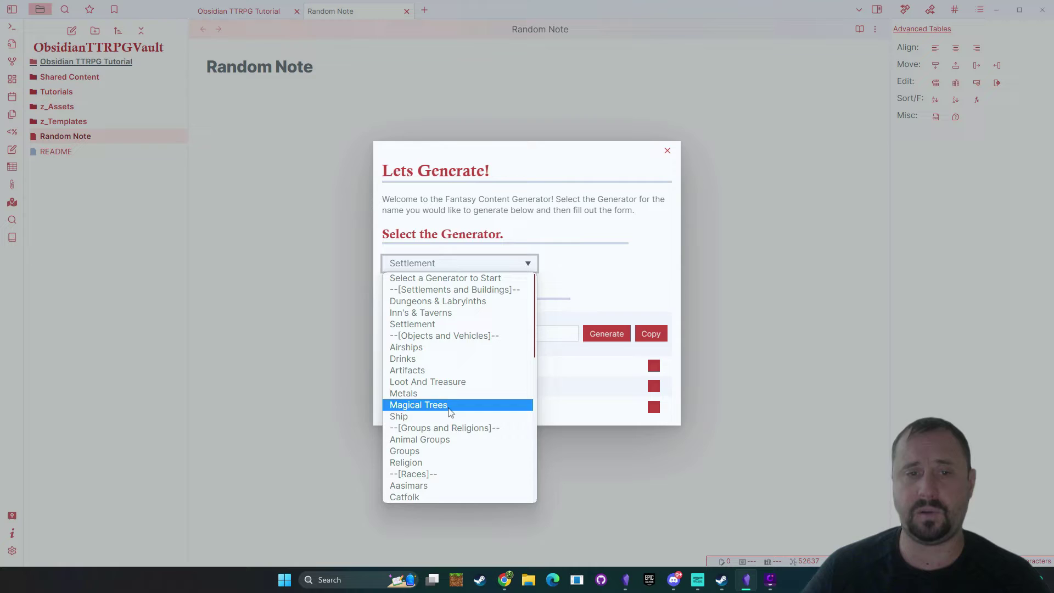
{"action": "left_click", "coordinate": [508, 358]}
{"action": "left_click", "coordinate": [601, 365]}
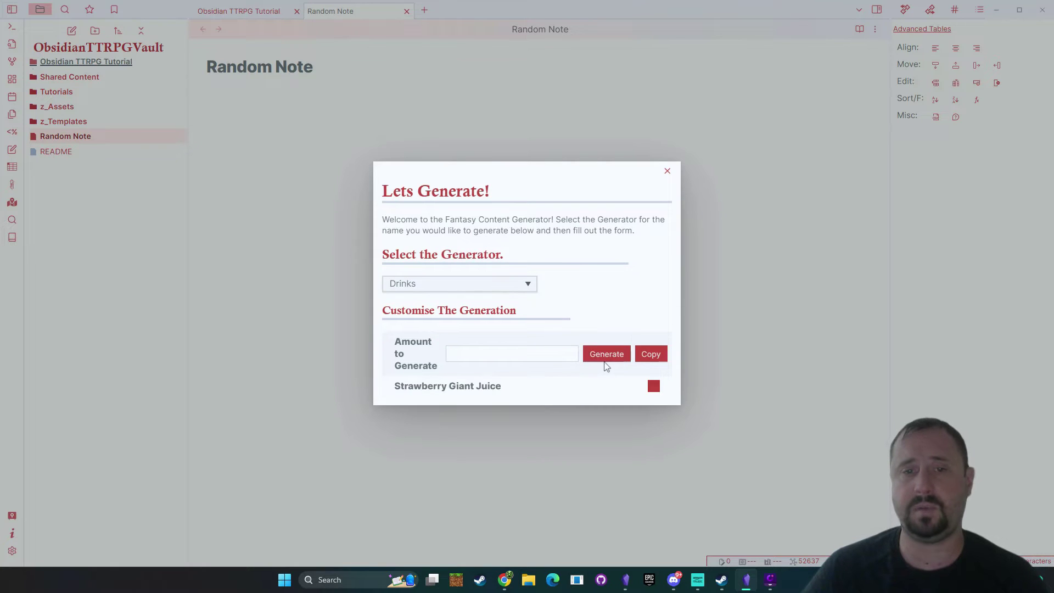
{"action": "left_click", "coordinate": [602, 355]}
{"action": "left_click", "coordinate": [606, 345]}
Step: Generate three sets of loot with the Loot And Treasure generator
{"action": "left_click", "coordinate": [434, 268]}
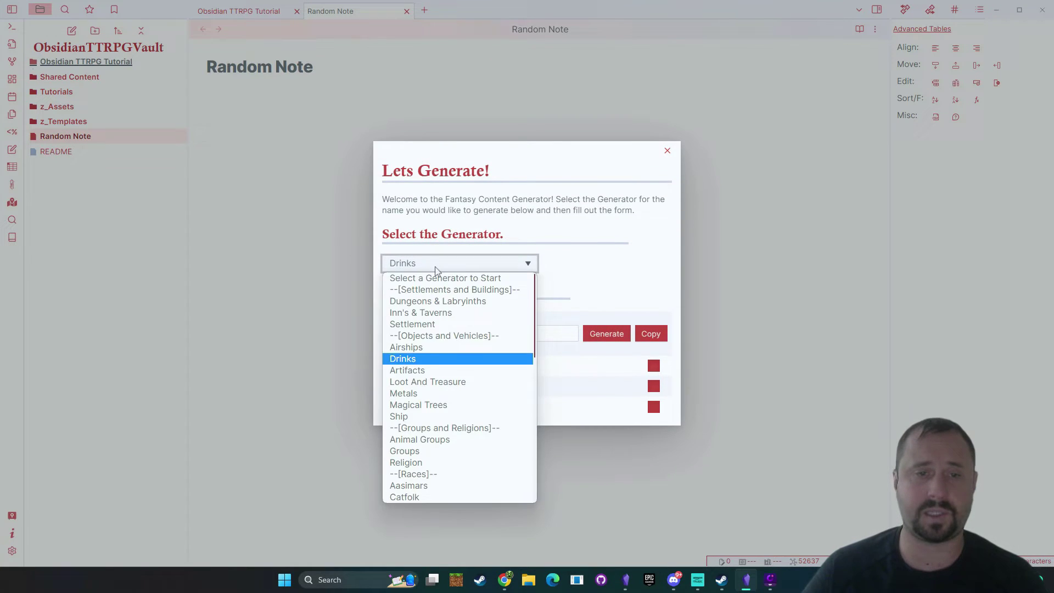
{"action": "left_click", "coordinate": [431, 382]}
{"action": "left_click", "coordinate": [604, 363]}
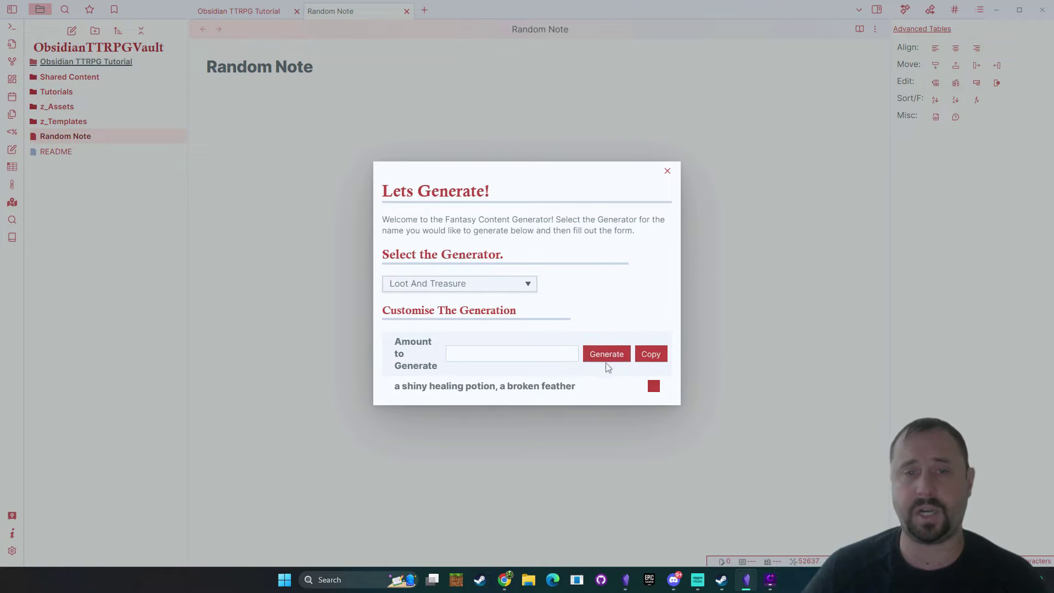
{"action": "left_click", "coordinate": [604, 353]}
{"action": "left_click", "coordinate": [601, 351]}
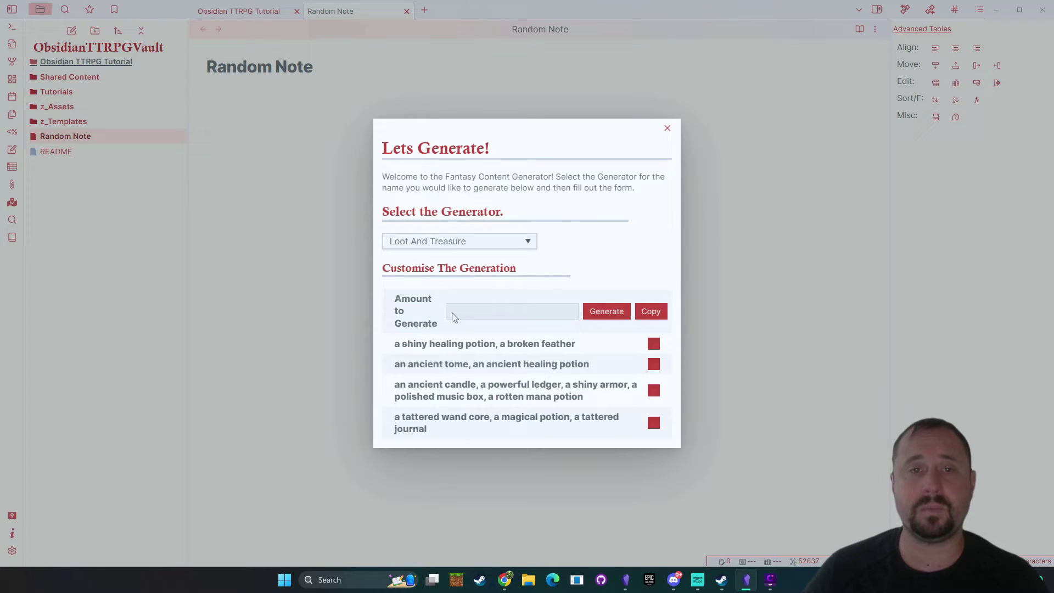
Step: Open the generator dropdown and browse the remaining generators
{"action": "left_click", "coordinate": [469, 242]}
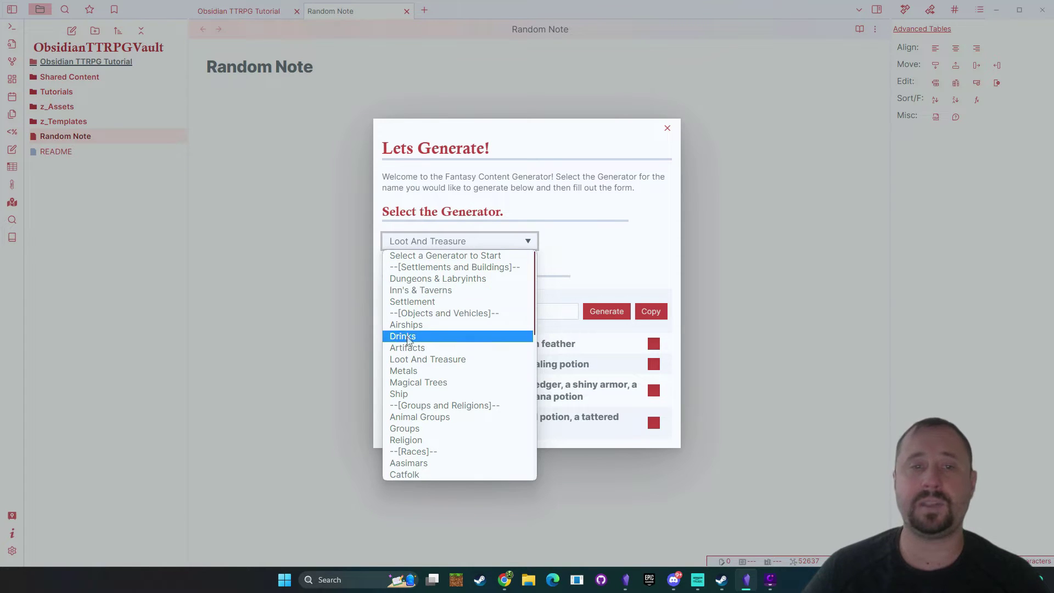
{"action": "scroll", "coordinate": [497, 324], "scroll_direction": "down", "scroll_amount": 3}
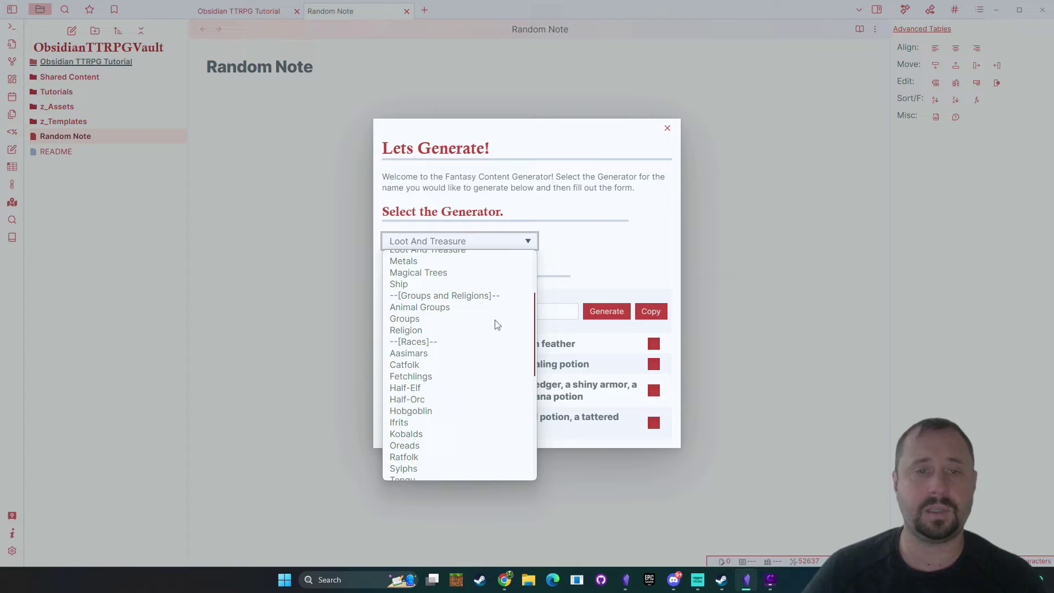
{"action": "scroll", "coordinate": [496, 325], "scroll_direction": "up", "scroll_amount": 3}
{"action": "scroll", "coordinate": [489, 387], "scroll_direction": "down", "scroll_amount": 5}
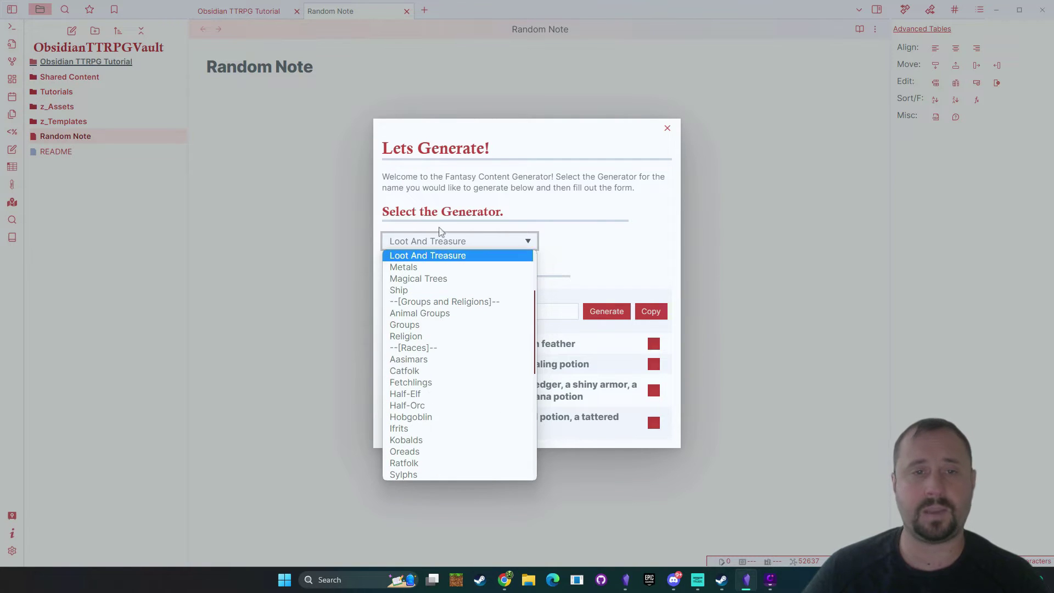
Step: Generate five religion names with the Religion generator
{"action": "left_click", "coordinate": [413, 336]}
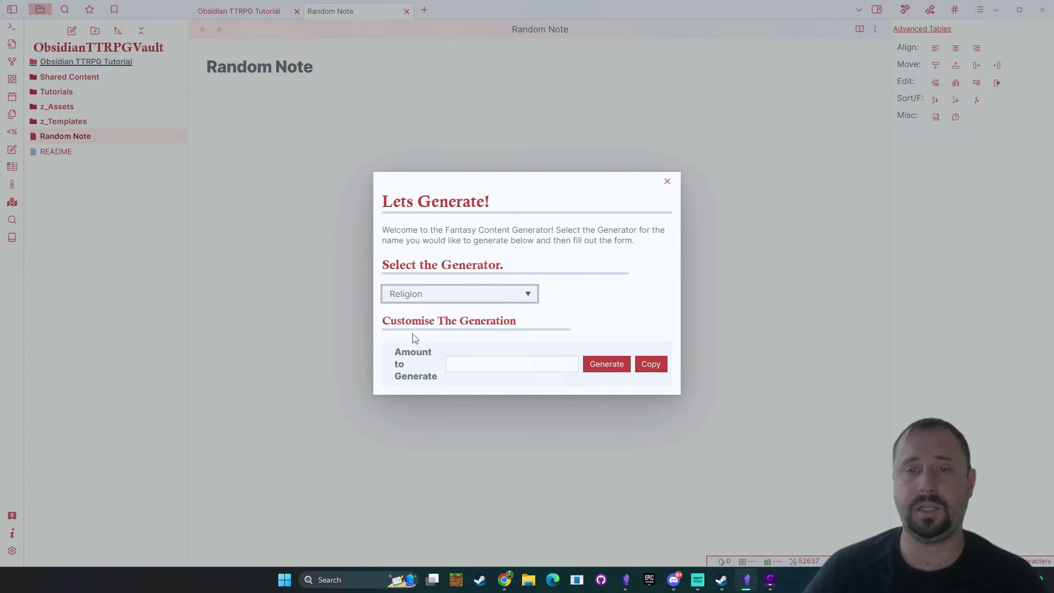
{"action": "left_click", "coordinate": [603, 366]}
{"action": "left_click", "coordinate": [607, 356]}
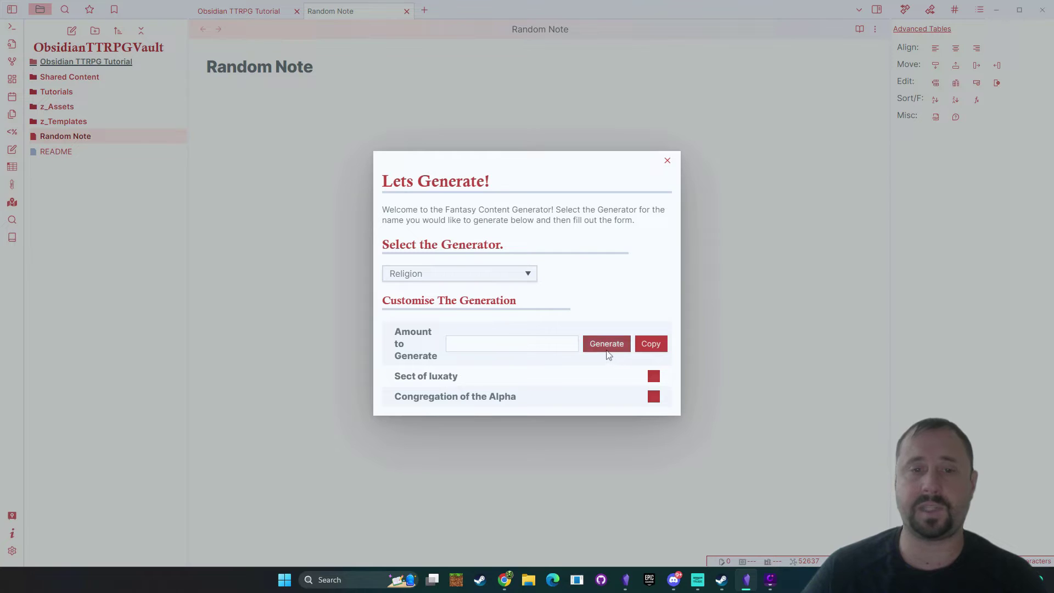
{"action": "left_click", "coordinate": [607, 351]}
{"action": "left_click", "coordinate": [603, 337]}
{"action": "left_click", "coordinate": [599, 328]}
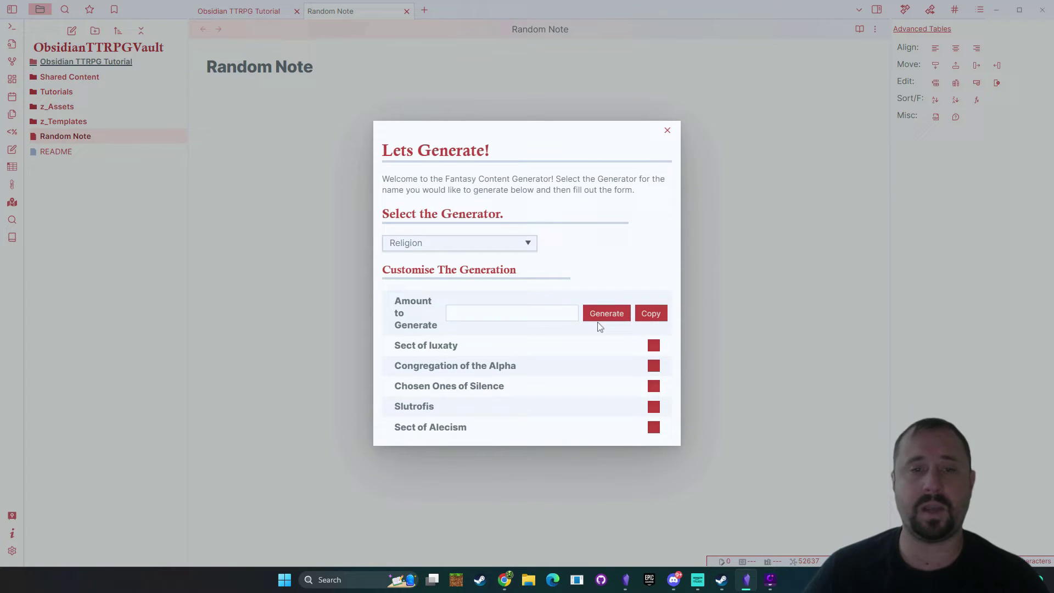
Step: Switch to the Tians generator and generate four Tians names
{"action": "left_click", "coordinate": [455, 243]}
{"action": "scroll", "coordinate": [480, 360], "scroll_direction": "down", "scroll_amount": 10}
{"action": "scroll", "coordinate": [481, 360], "scroll_direction": "up", "scroll_amount": 3}
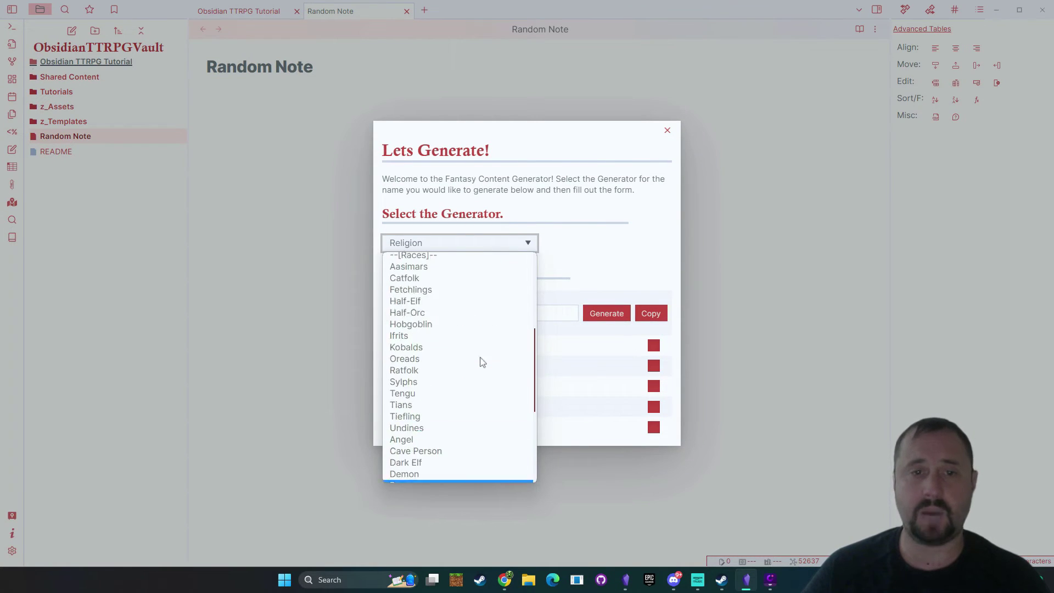
{"action": "scroll", "coordinate": [481, 359], "scroll_direction": "up", "scroll_amount": 3}
{"action": "scroll", "coordinate": [462, 395], "scroll_direction": "down", "scroll_amount": 4}
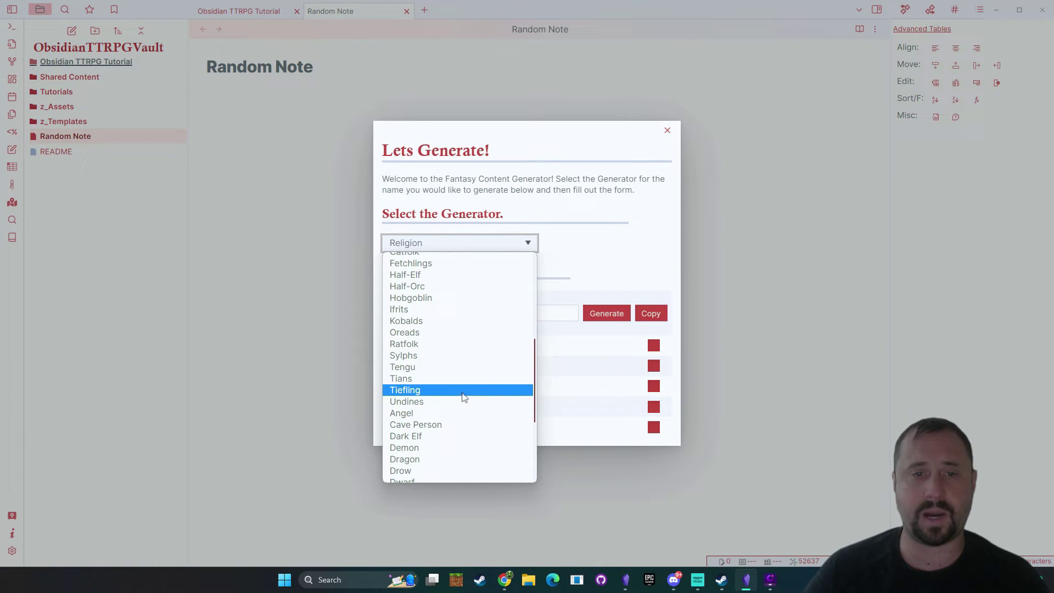
{"action": "left_click", "coordinate": [463, 378]}
{"action": "left_click", "coordinate": [599, 386]}
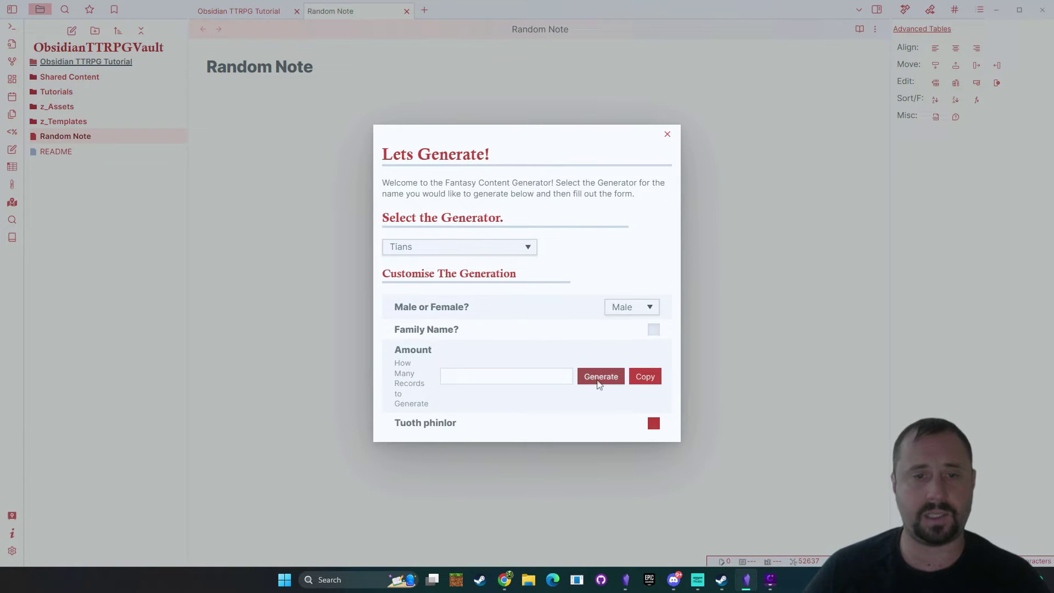
{"action": "left_click", "coordinate": [597, 383]}
{"action": "left_click", "coordinate": [593, 365]}
{"action": "left_click", "coordinate": [599, 360]}
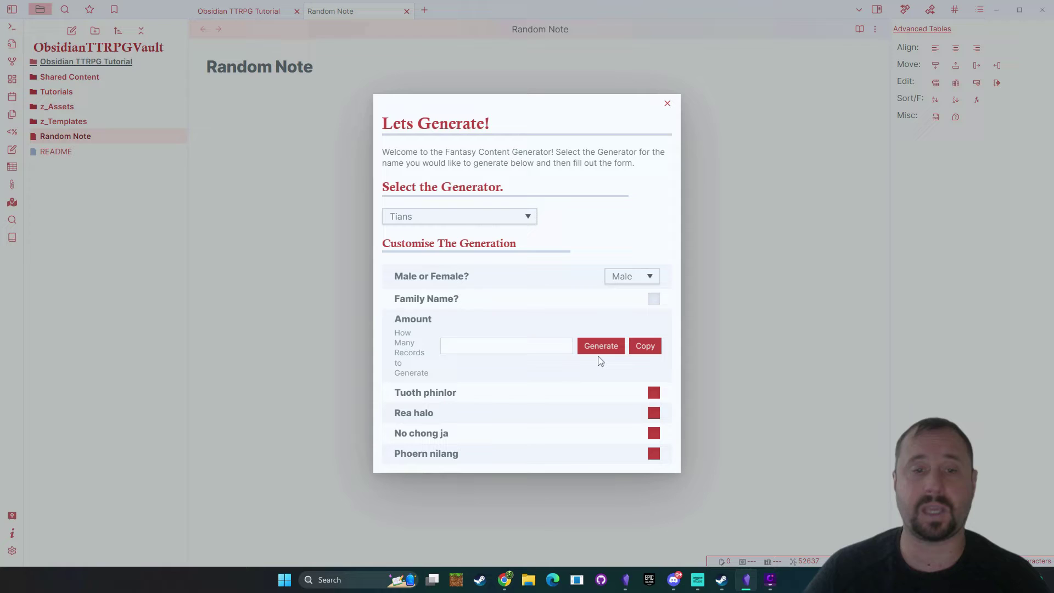
Step: Switch to the Half Demon generator and generate five Half Demon names
{"action": "left_click", "coordinate": [477, 217]}
{"action": "scroll", "coordinate": [470, 356], "scroll_direction": "down", "scroll_amount": 7}
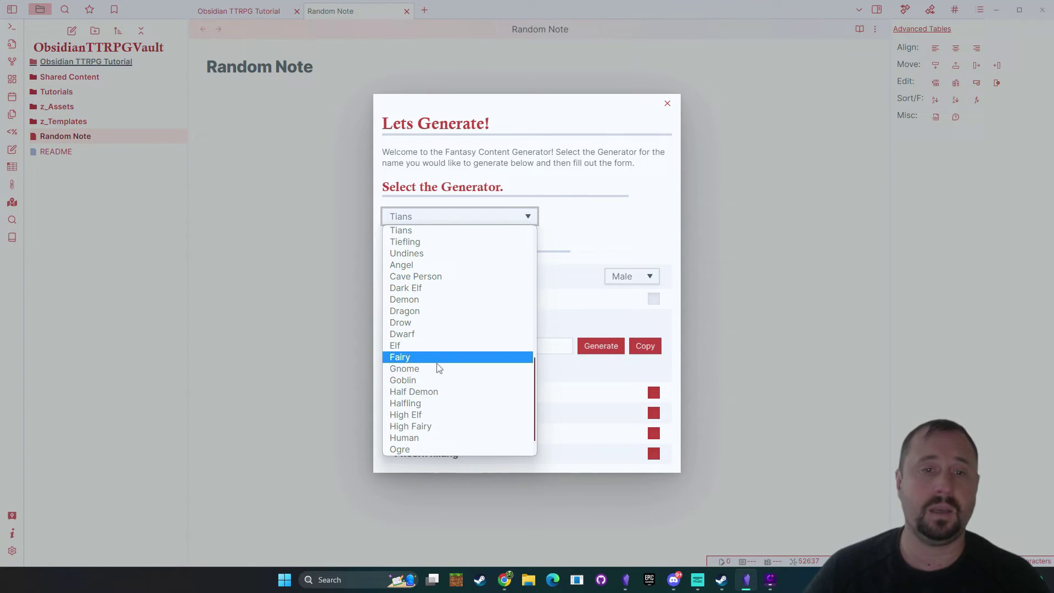
{"action": "left_click", "coordinate": [433, 392]}
{"action": "left_click", "coordinate": [583, 392]}
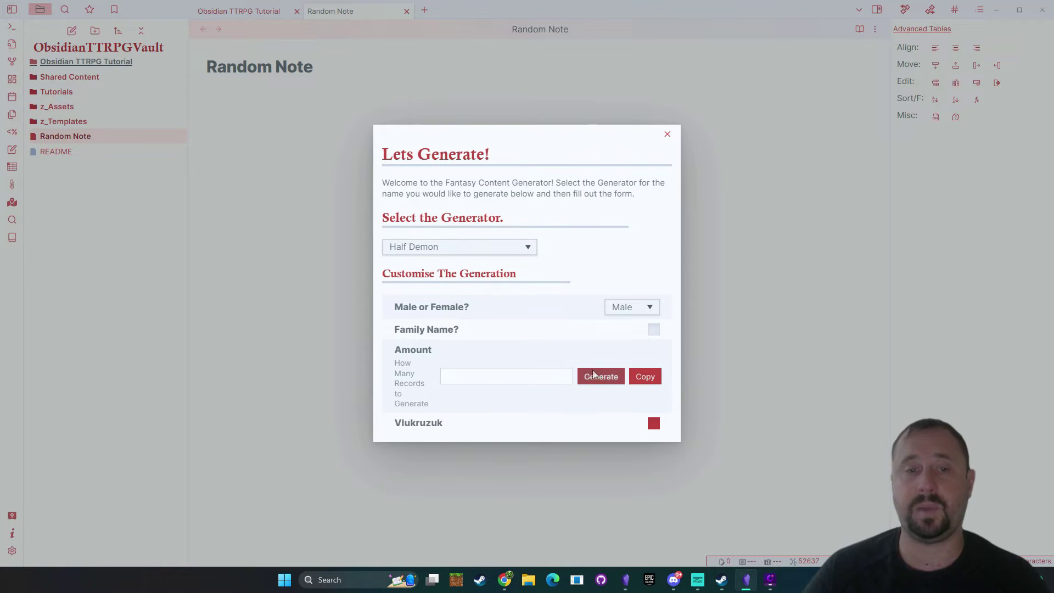
{"action": "left_click", "coordinate": [592, 376]}
{"action": "left_click", "coordinate": [591, 370]}
{"action": "left_click", "coordinate": [598, 361]}
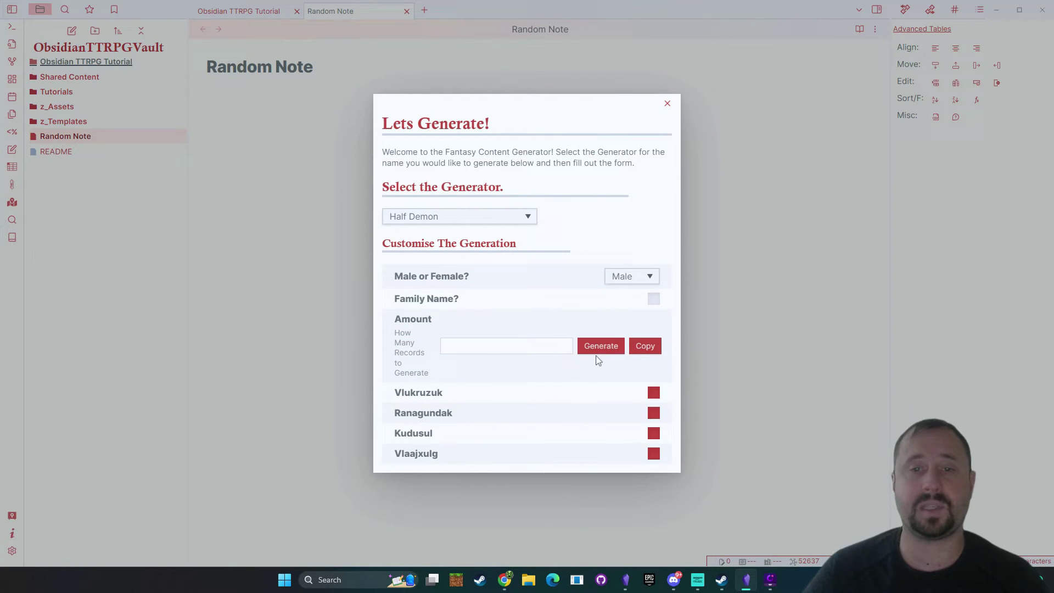
{"action": "left_click", "coordinate": [598, 354]}
Step: Copy the five Half Demon names, paste them into Random Note, then delete them
{"action": "left_click", "coordinate": [647, 336]}
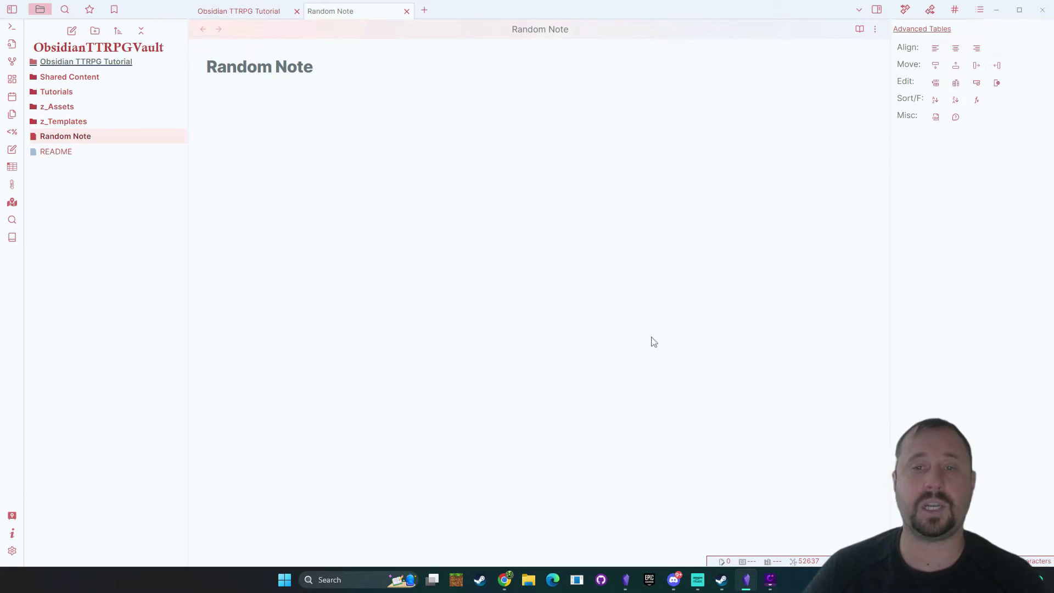
{"action": "key", "text": "ctrl+v"}
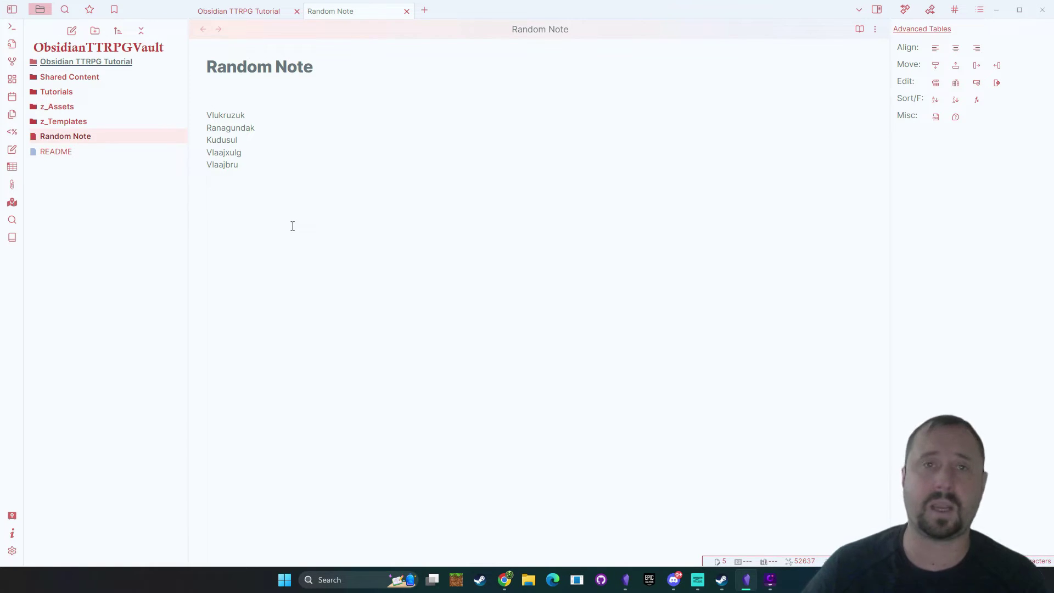
{"action": "left_click_drag", "start_coordinate": [271, 196], "coordinate": [139, 94]}
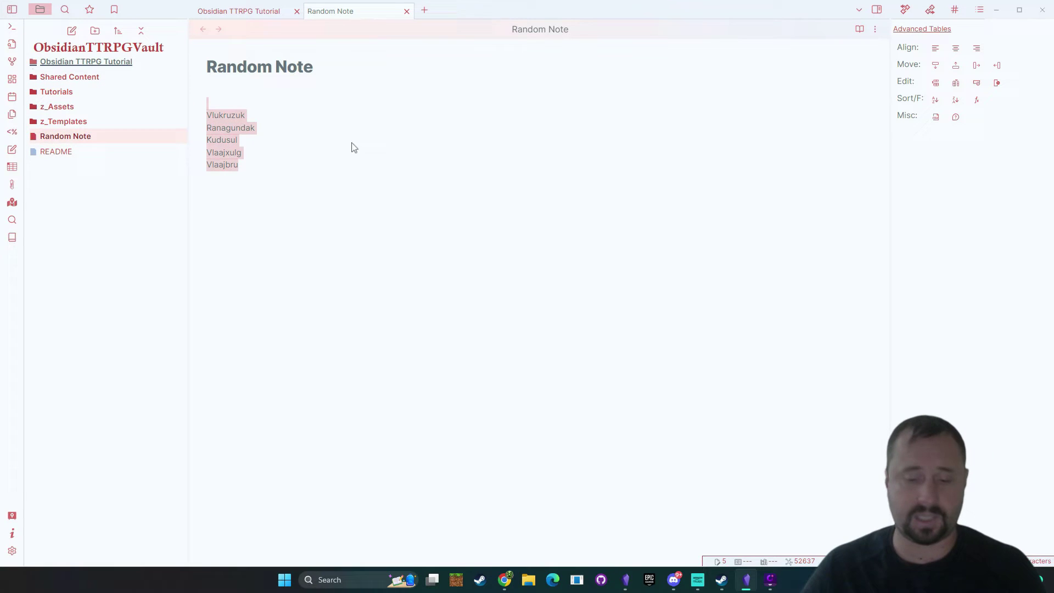
{"action": "key", "text": "BackSpace"}
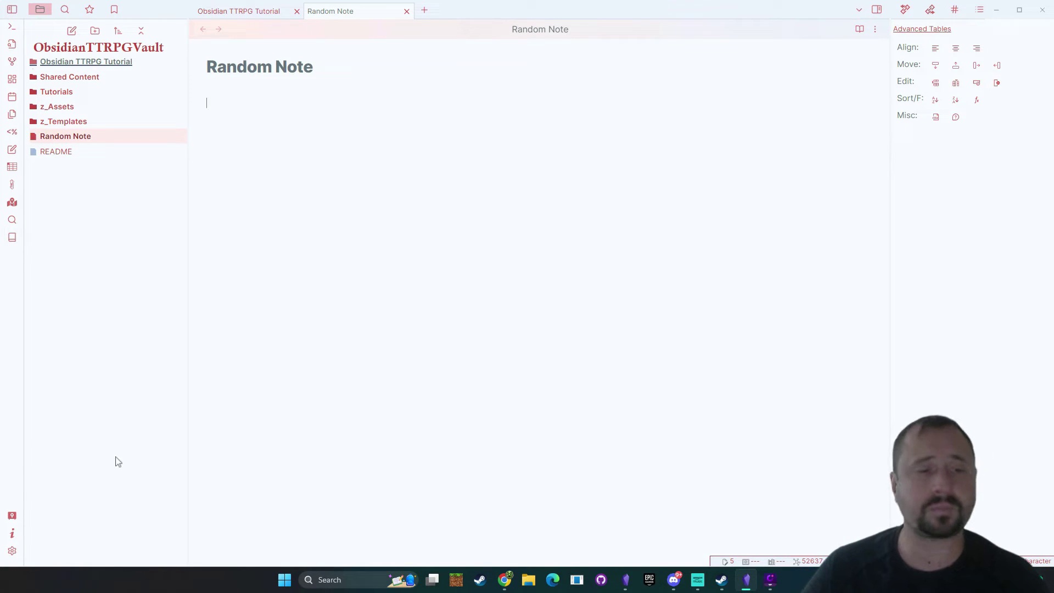
Step: Open the Fantasy Content Generator's plugin options in Settings
{"action": "left_click", "coordinate": [13, 551]}
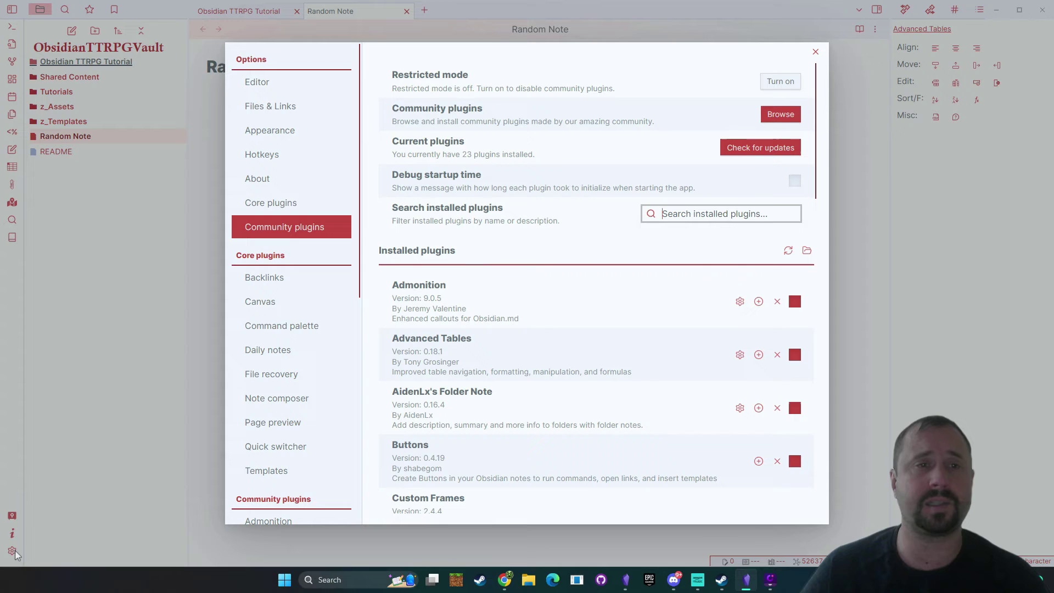
{"action": "scroll", "coordinate": [495, 251], "scroll_direction": "down", "scroll_amount": 8}
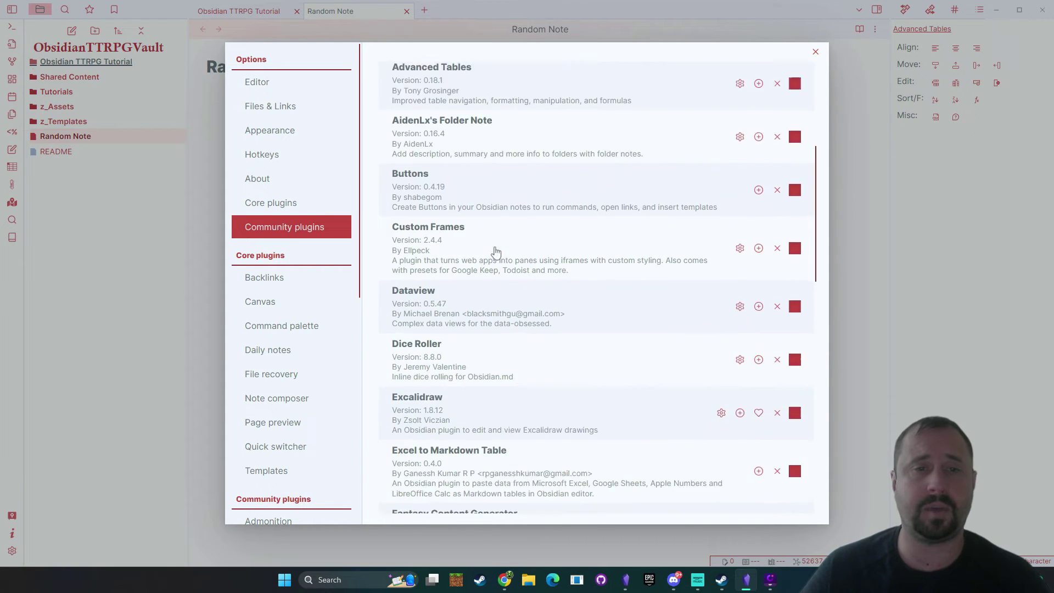
{"action": "scroll", "coordinate": [495, 252], "scroll_direction": "down", "scroll_amount": 1}
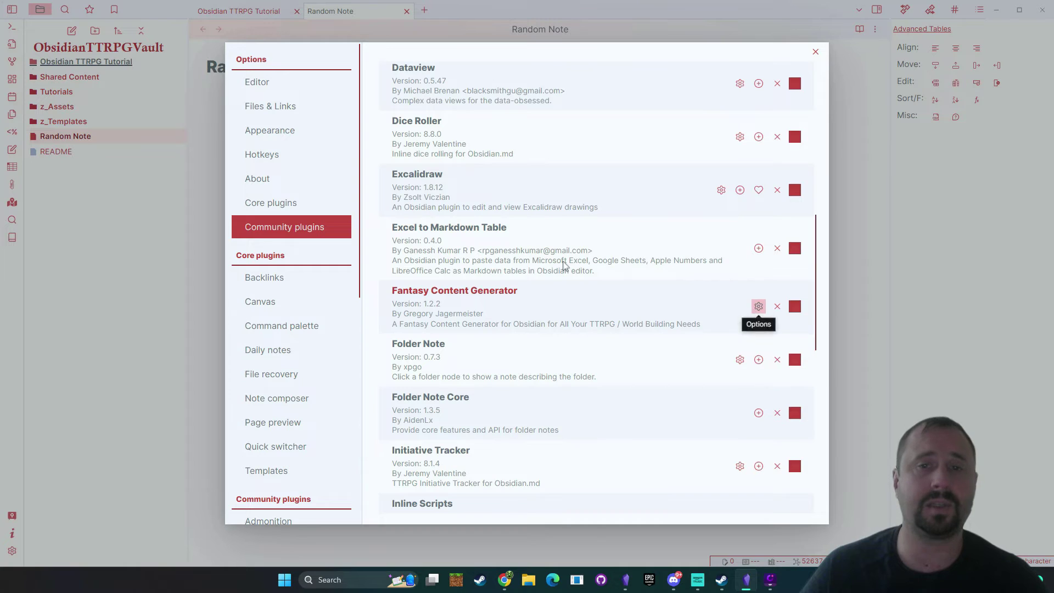
{"action": "left_click", "coordinate": [757, 306]}
{"action": "scroll", "coordinate": [592, 216], "scroll_direction": "down", "scroll_amount": 1}
{"action": "scroll", "coordinate": [587, 218], "scroll_direction": "up", "scroll_amount": 1}
{"action": "scroll", "coordinate": [574, 247], "scroll_direction": "down", "scroll_amount": 1}
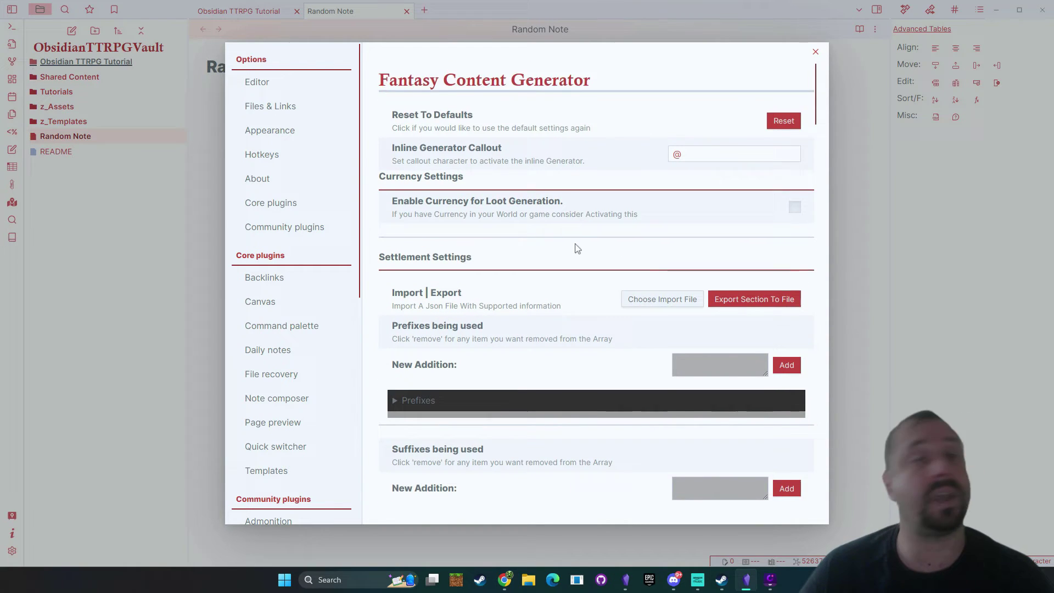
{"action": "scroll", "coordinate": [653, 250], "scroll_direction": "up", "scroll_amount": 1}
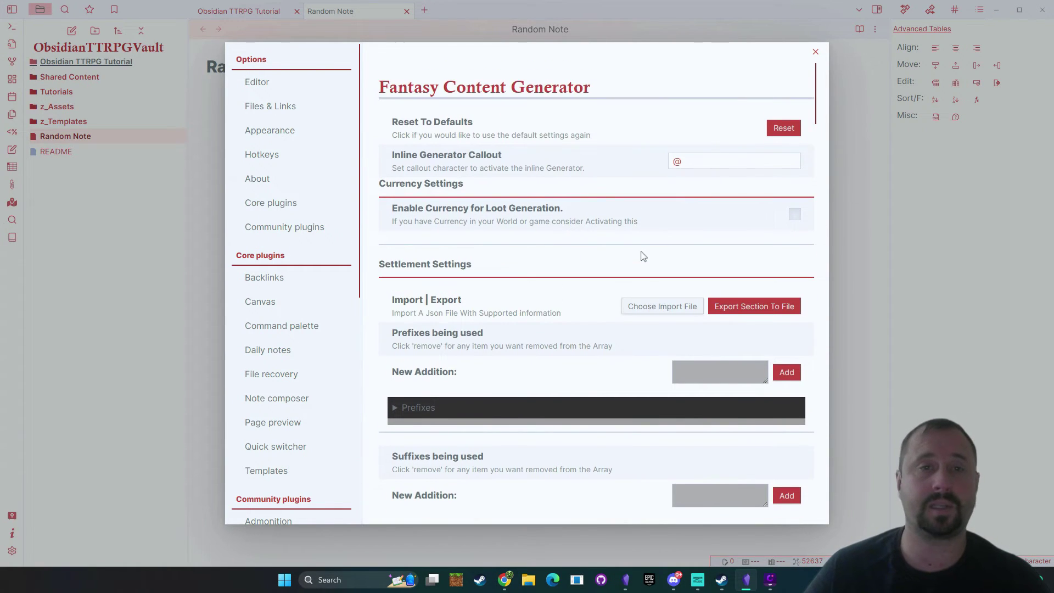
{"action": "scroll", "coordinate": [439, 330], "scroll_direction": "down", "scroll_amount": 2}
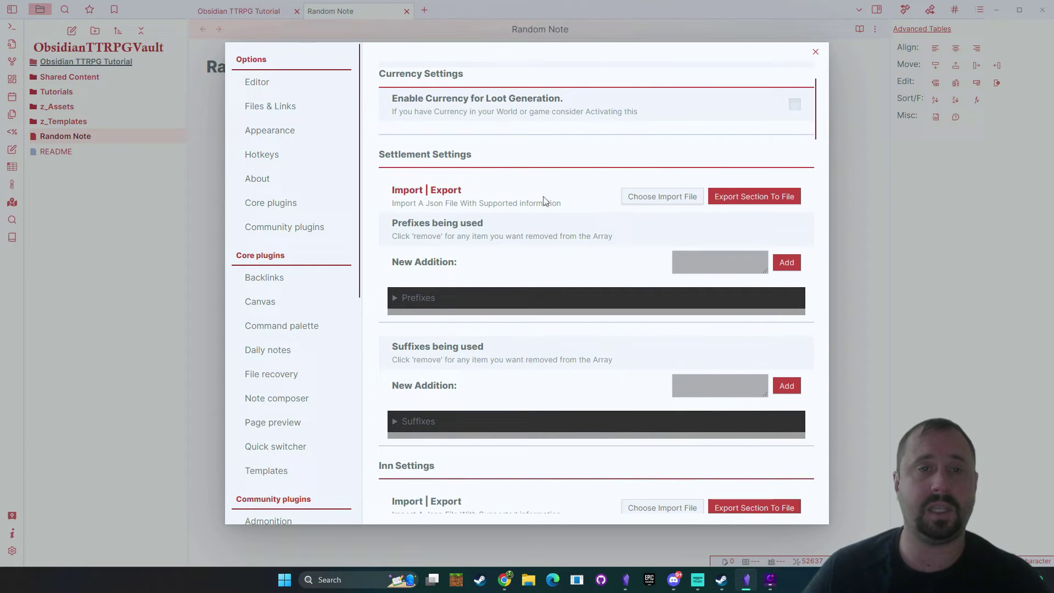
{"action": "scroll", "coordinate": [433, 259], "scroll_direction": "down", "scroll_amount": 1}
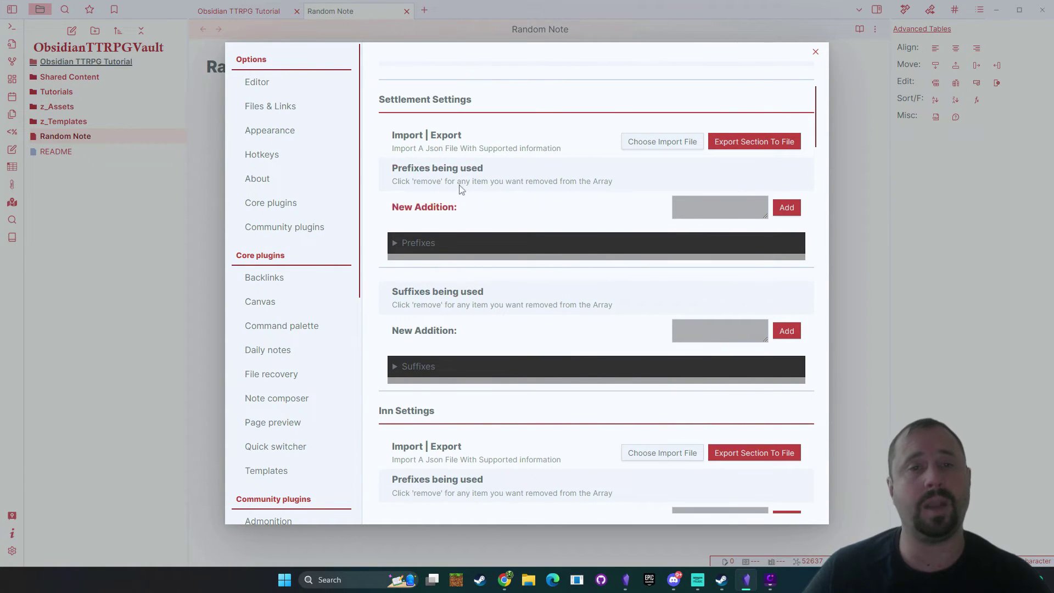
Step: Expand the Settlement prefixes list, review it, and collapse it again
{"action": "left_click", "coordinate": [395, 244]}
{"action": "scroll", "coordinate": [493, 329], "scroll_direction": "down", "scroll_amount": 5}
{"action": "scroll", "coordinate": [505, 332], "scroll_direction": "up", "scroll_amount": 4}
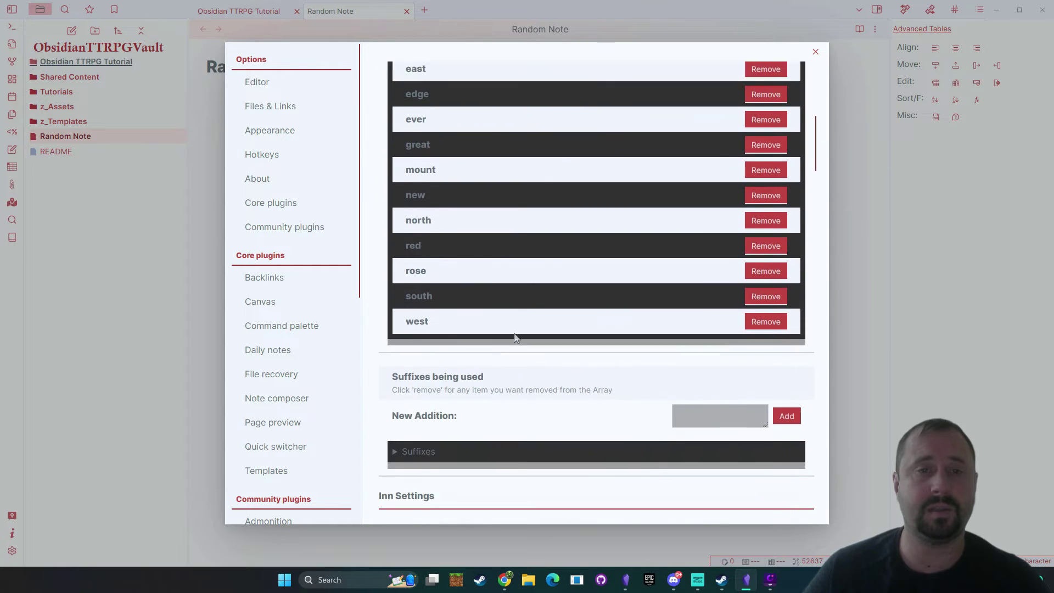
{"action": "scroll", "coordinate": [513, 337], "scroll_direction": "up", "scroll_amount": 4}
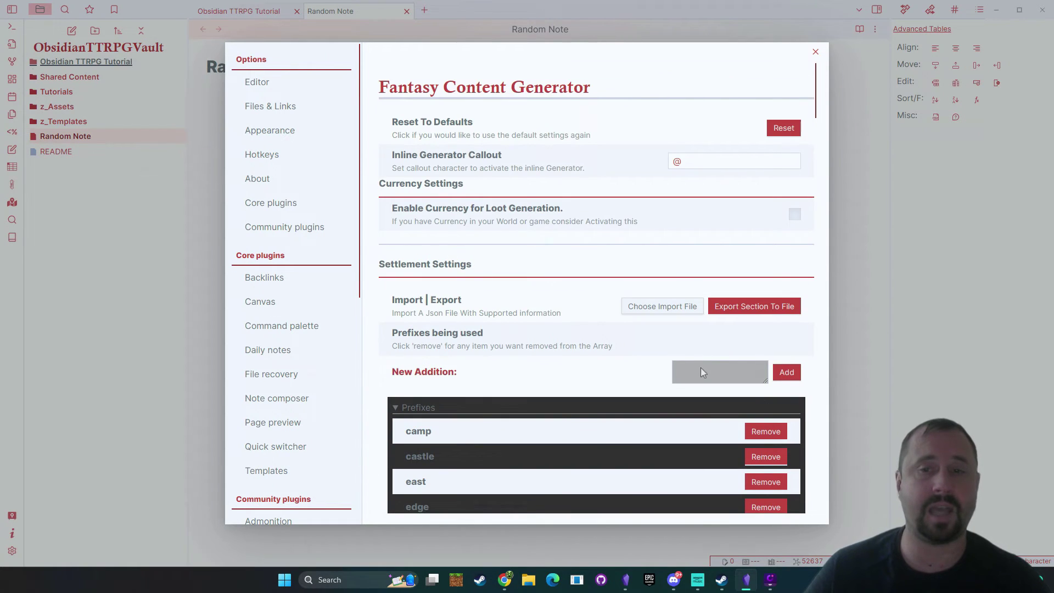
{"action": "left_click", "coordinate": [401, 407]}
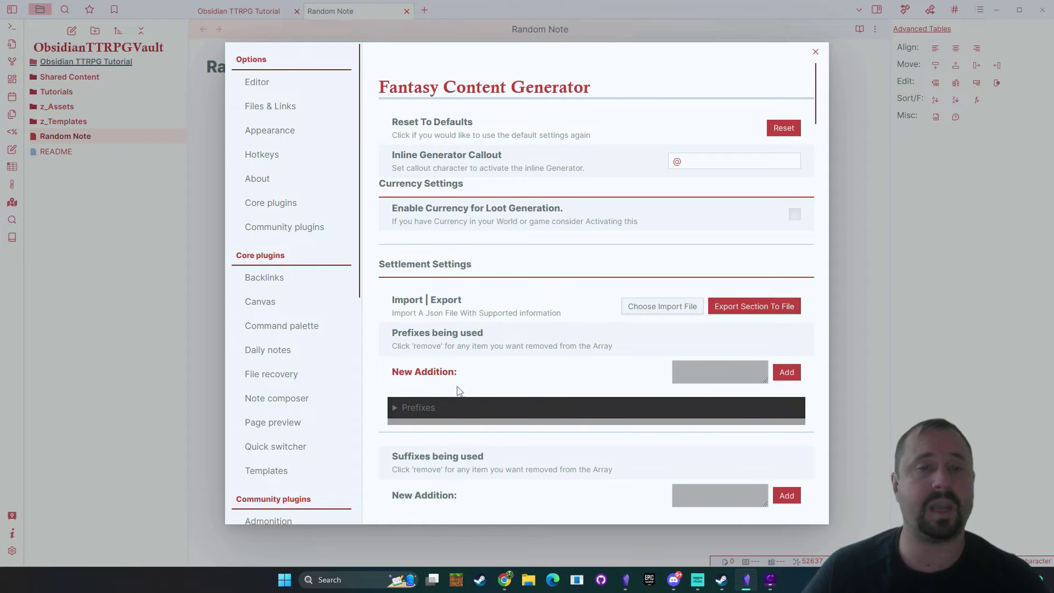
Step: Expand the Inn Settings prefixes list and scroll through its entries
{"action": "scroll", "coordinate": [518, 380], "scroll_direction": "down", "scroll_amount": 2}
{"action": "scroll", "coordinate": [518, 380], "scroll_direction": "down", "scroll_amount": 2}
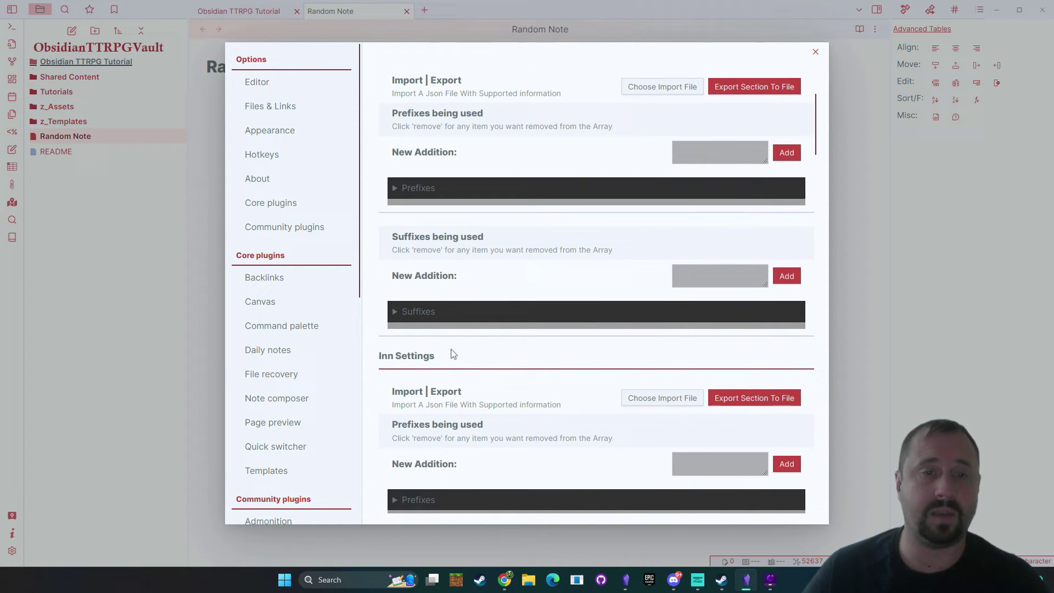
{"action": "scroll", "coordinate": [485, 352], "scroll_direction": "down", "scroll_amount": 3}
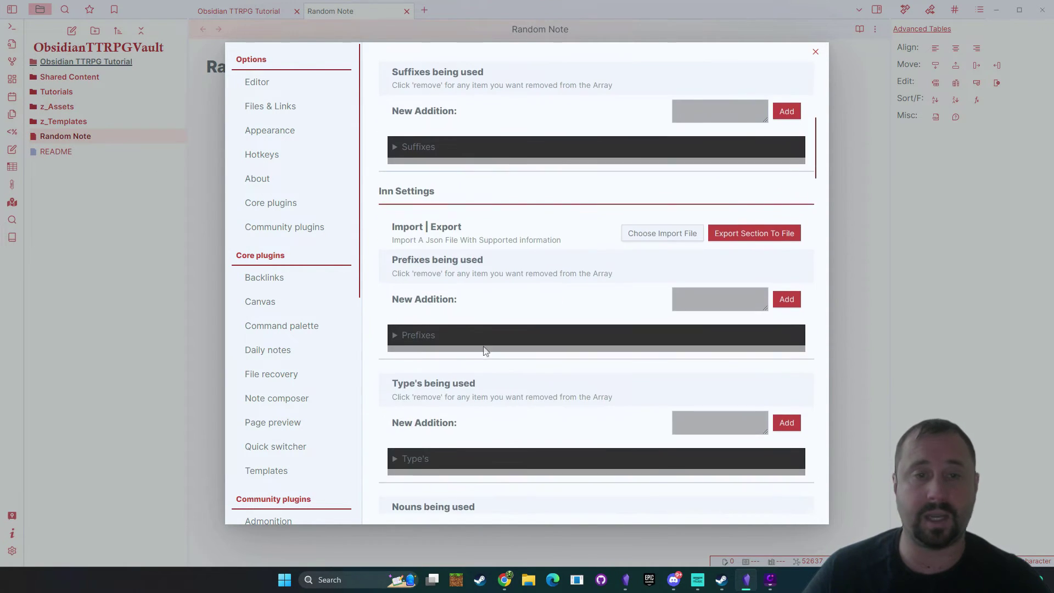
{"action": "left_click", "coordinate": [396, 339]}
{"action": "scroll", "coordinate": [449, 410], "scroll_direction": "down", "scroll_amount": 5}
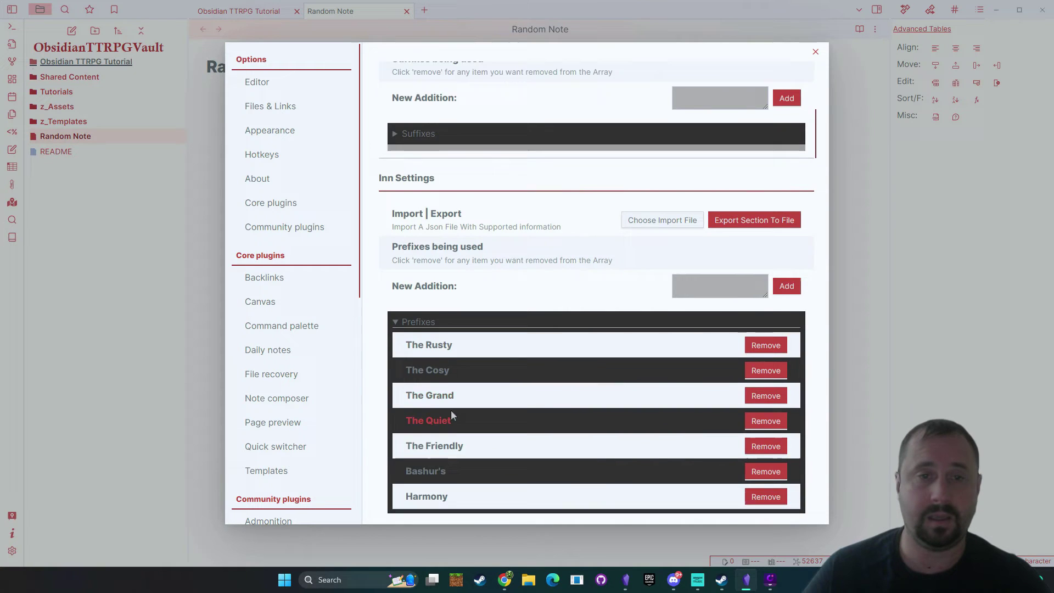
{"action": "scroll", "coordinate": [515, 364], "scroll_direction": "down", "scroll_amount": 6}
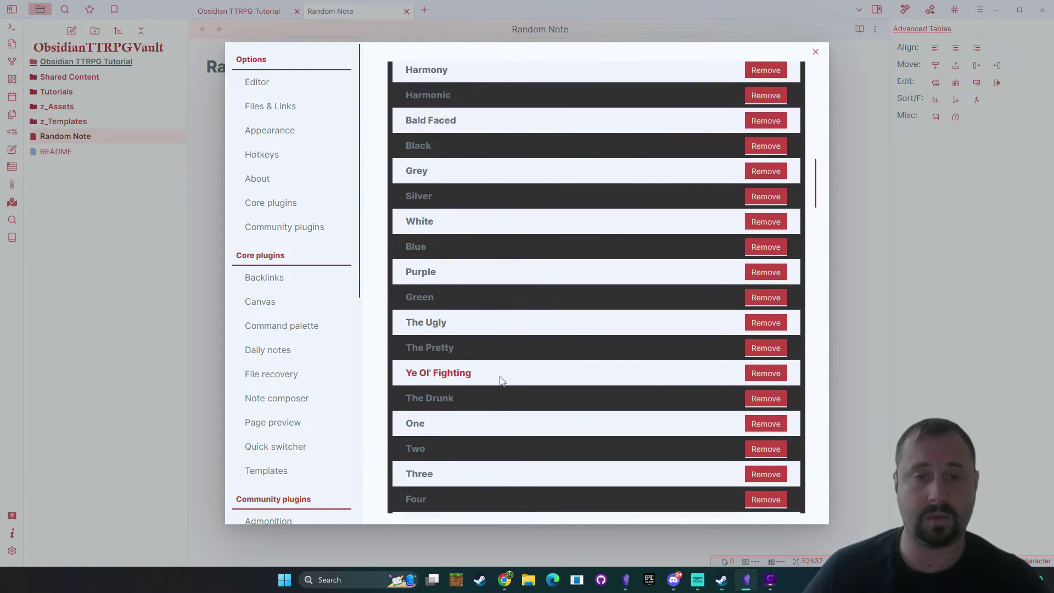
{"action": "scroll", "coordinate": [499, 375], "scroll_direction": "up", "scroll_amount": 9}
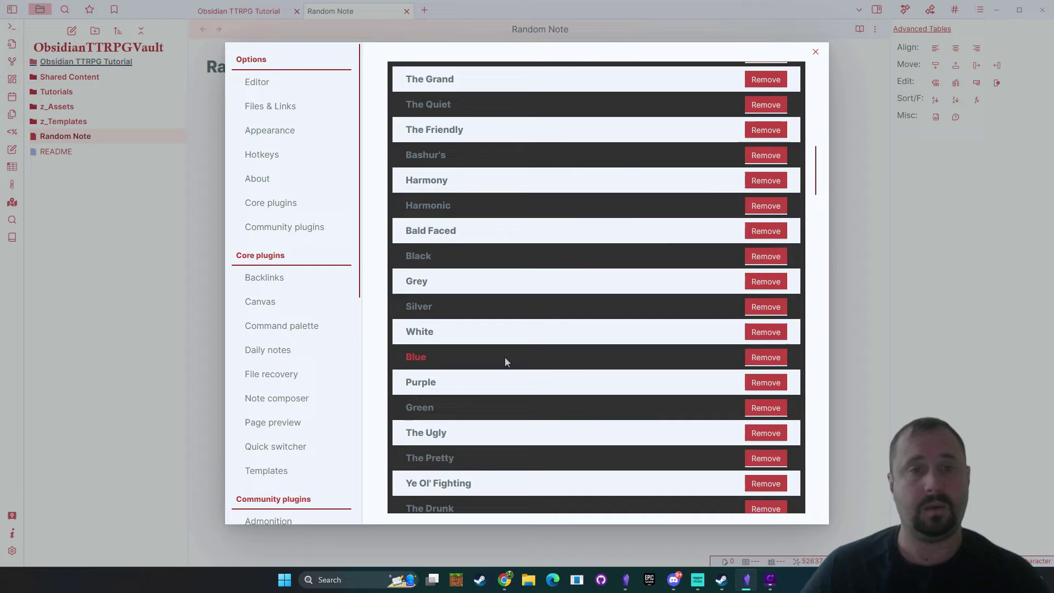
Step: Add 'The Smelly' as a new inn prefix
{"action": "left_click", "coordinate": [727, 186]}
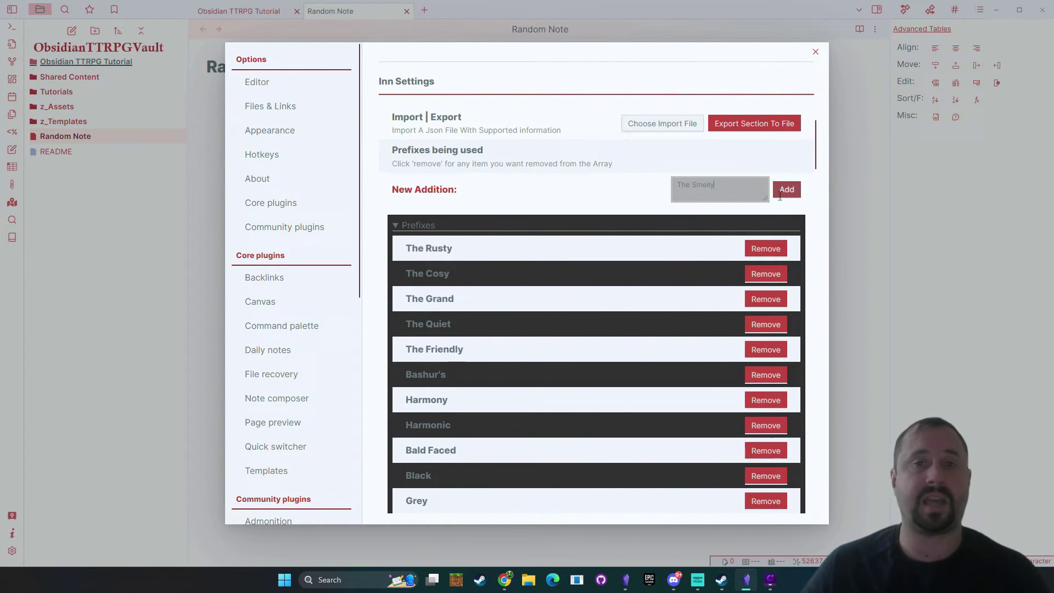
{"action": "left_click", "coordinate": [779, 192]}
{"action": "scroll", "coordinate": [412, 184], "scroll_direction": "down", "scroll_amount": 1}
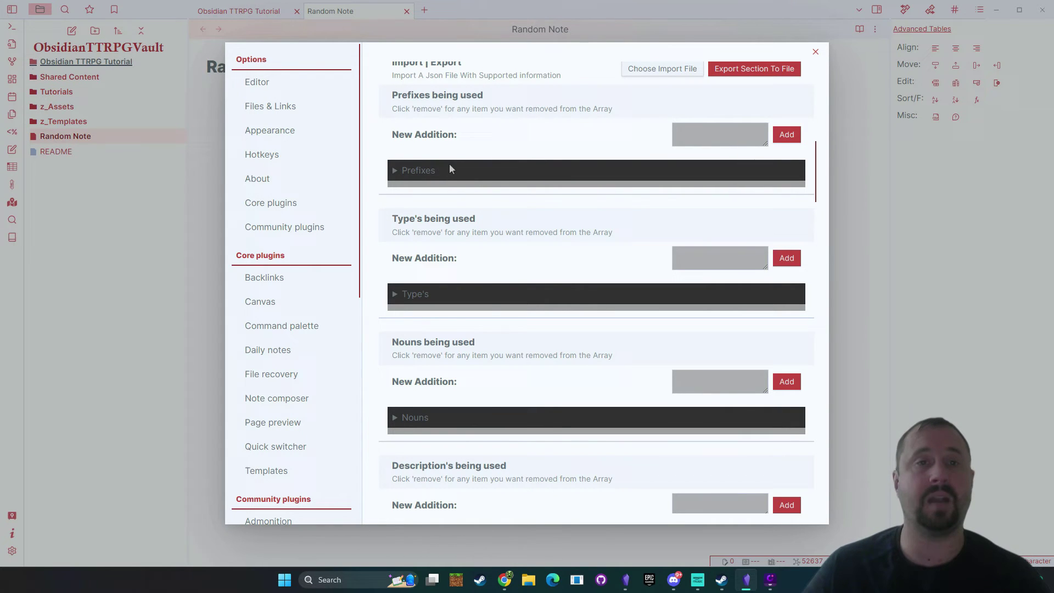
Step: Expand the inn Prefixes list and scroll through its entries
{"action": "left_click", "coordinate": [469, 175]}
{"action": "scroll", "coordinate": [623, 329], "scroll_direction": "down", "scroll_amount": 6}
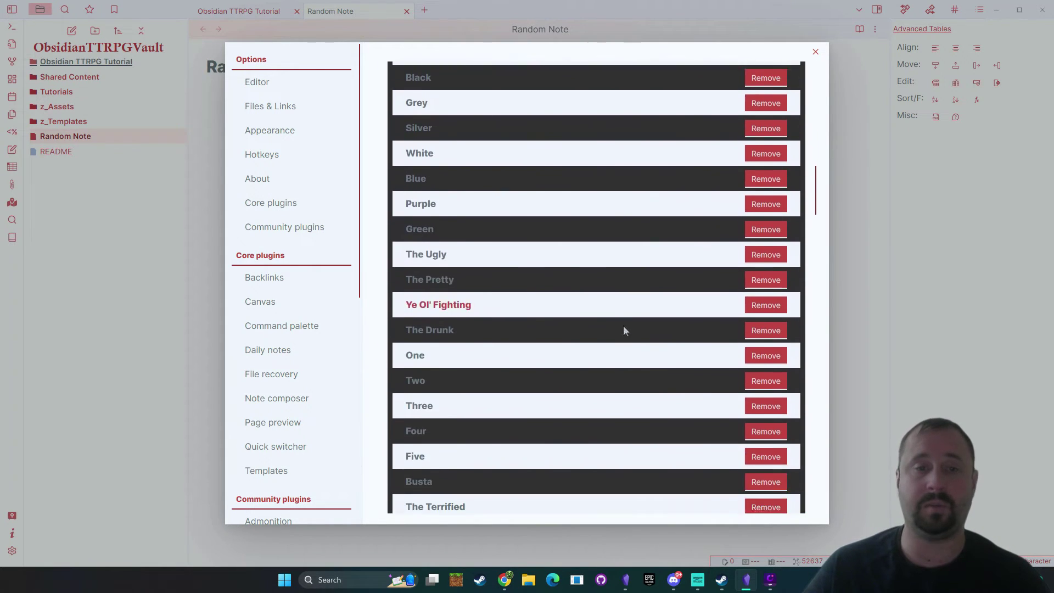
{"action": "scroll", "coordinate": [623, 330], "scroll_direction": "down", "scroll_amount": 6}
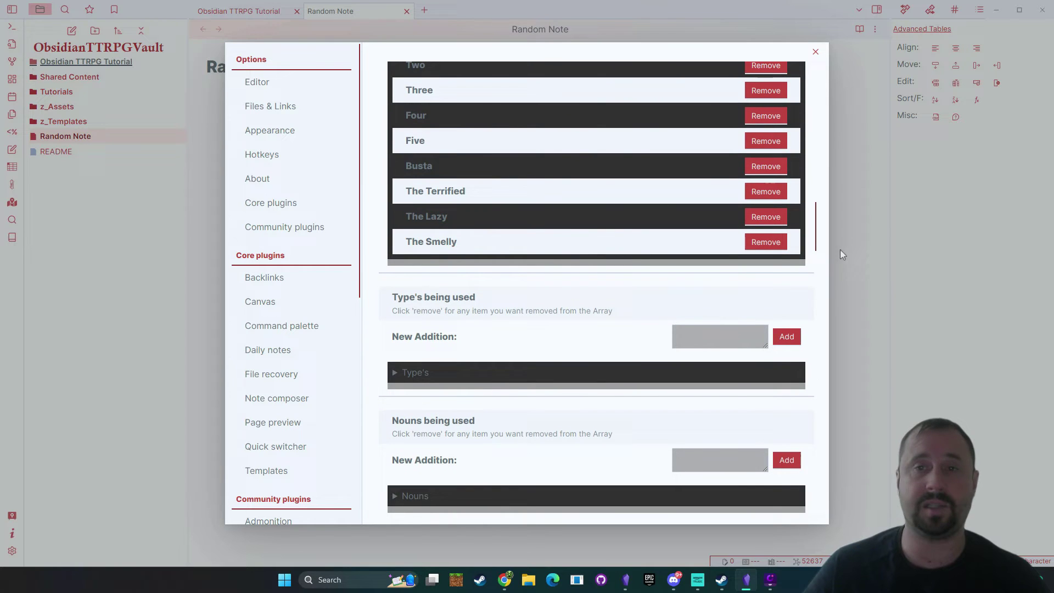
{"action": "scroll", "coordinate": [537, 322], "scroll_direction": "down", "scroll_amount": 1}
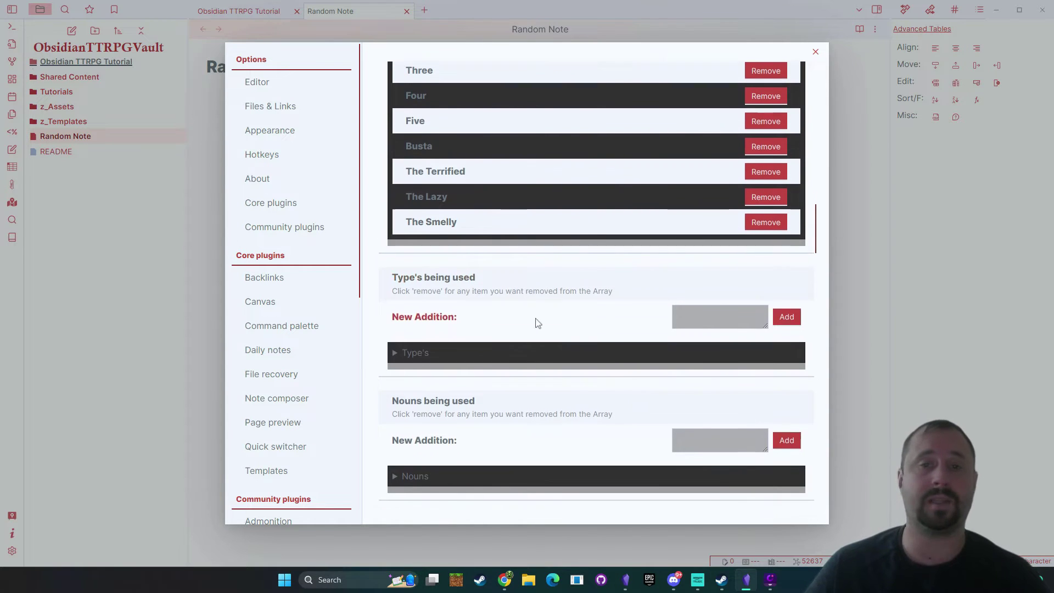
{"action": "scroll", "coordinate": [535, 332], "scroll_direction": "down", "scroll_amount": 5}
{"action": "scroll", "coordinate": [560, 331], "scroll_direction": "down", "scroll_amount": 5}
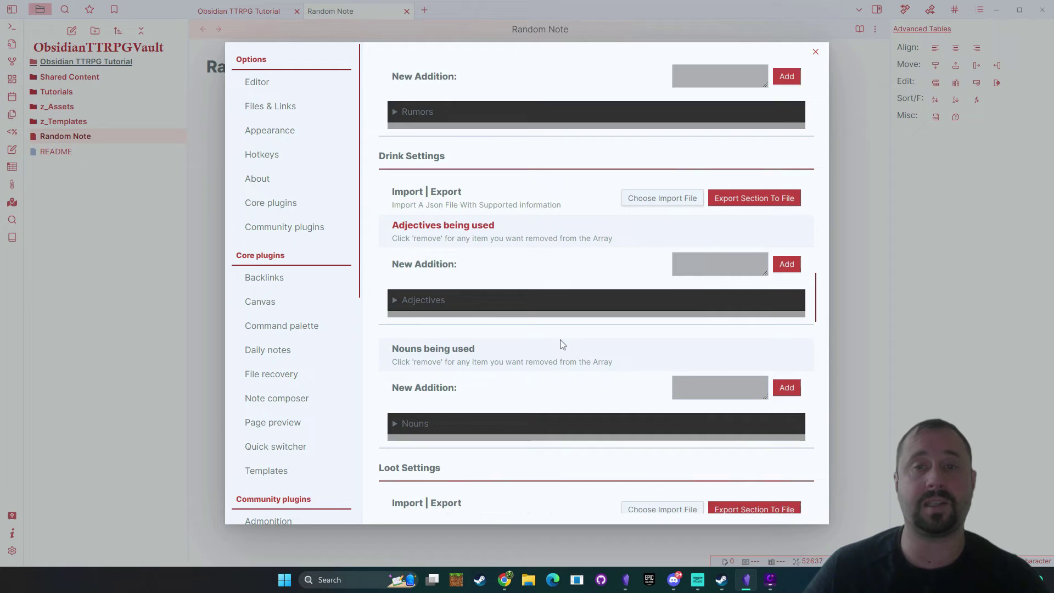
{"action": "scroll", "coordinate": [560, 344], "scroll_direction": "down", "scroll_amount": 10}
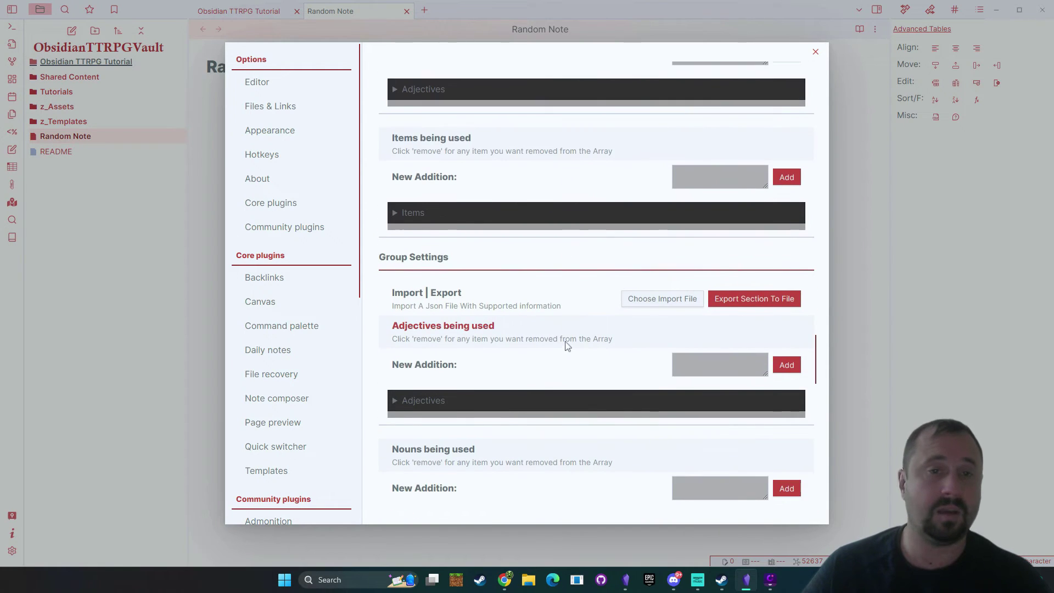
{"action": "scroll", "coordinate": [566, 343], "scroll_direction": "down", "scroll_amount": 20}
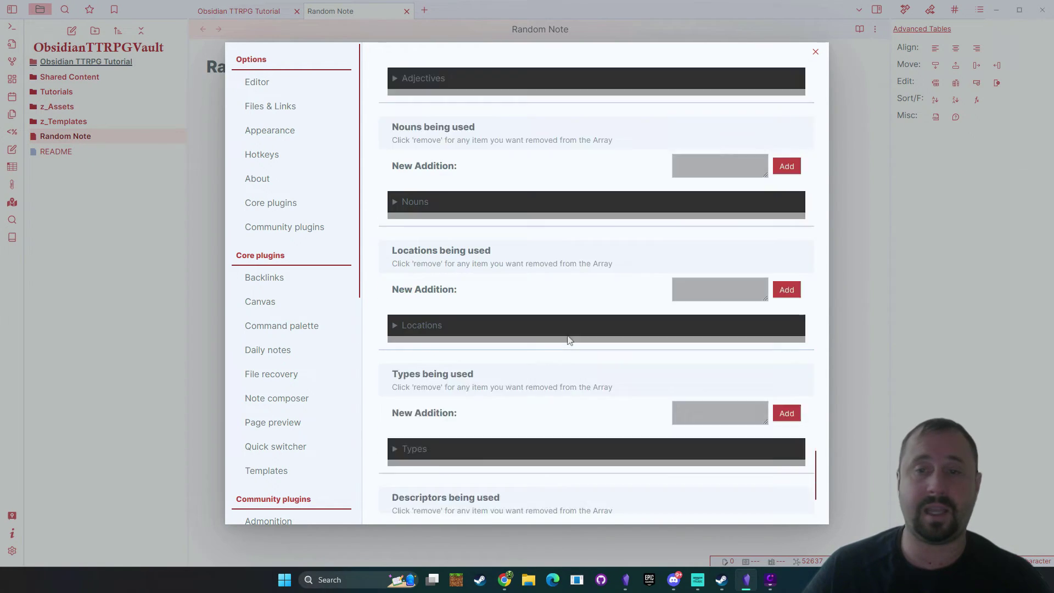
{"action": "scroll", "coordinate": [568, 338], "scroll_direction": "down", "scroll_amount": 15}
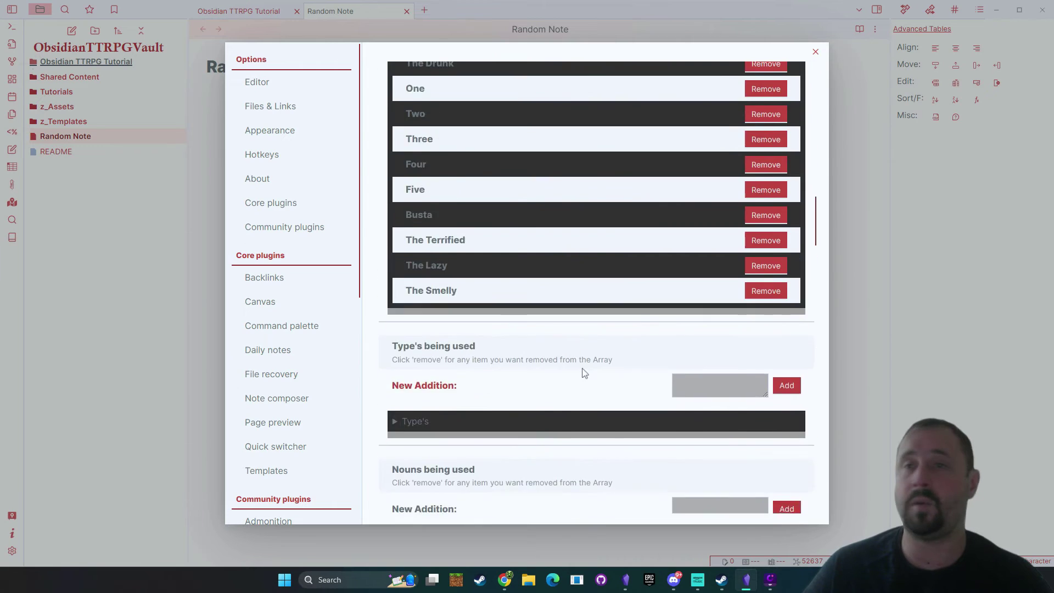
{"action": "scroll", "coordinate": [584, 373], "scroll_direction": "up", "scroll_amount": 20}
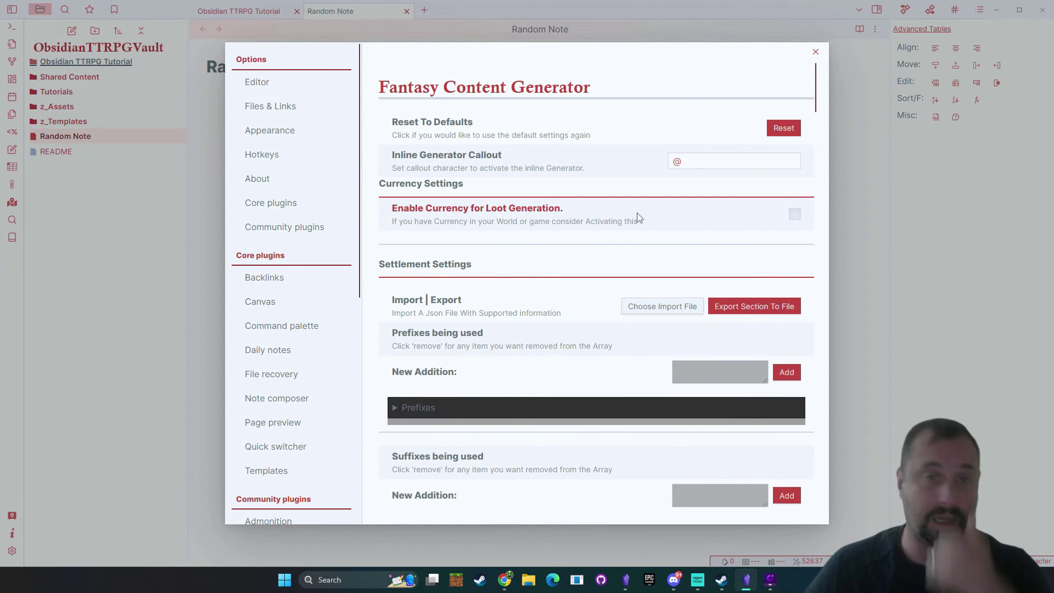
{"action": "scroll", "coordinate": [635, 225], "scroll_direction": "down", "scroll_amount": 6}
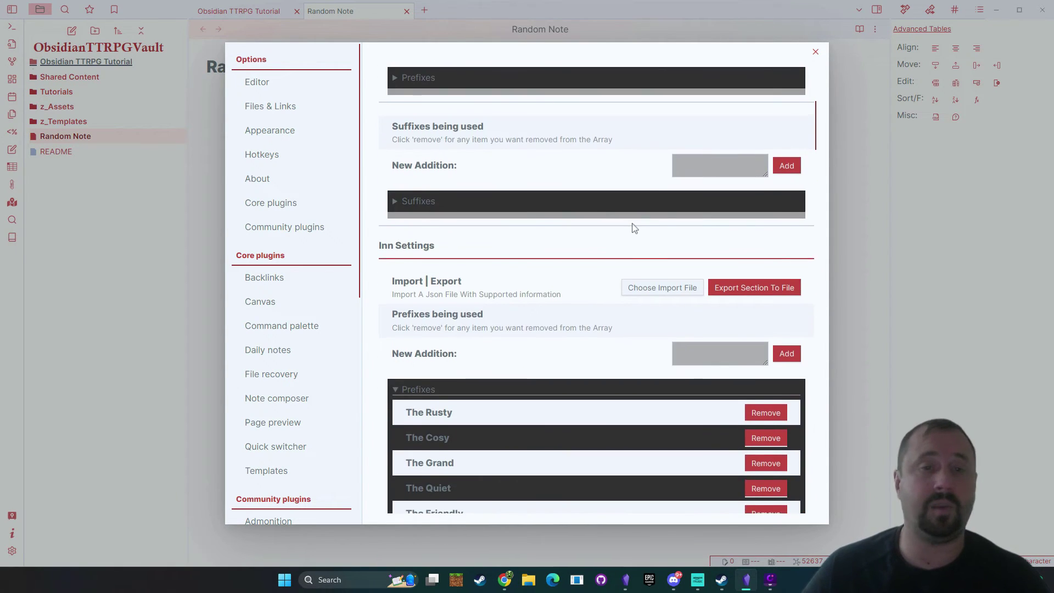
{"action": "scroll", "coordinate": [637, 230], "scroll_direction": "down", "scroll_amount": 15}
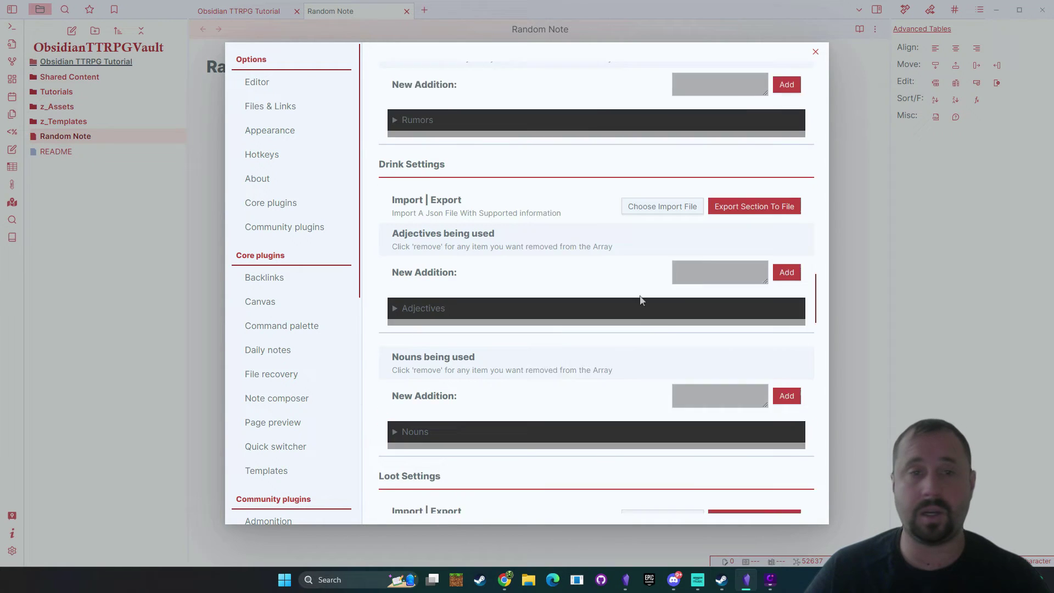
{"action": "scroll", "coordinate": [640, 300], "scroll_direction": "down", "scroll_amount": 5}
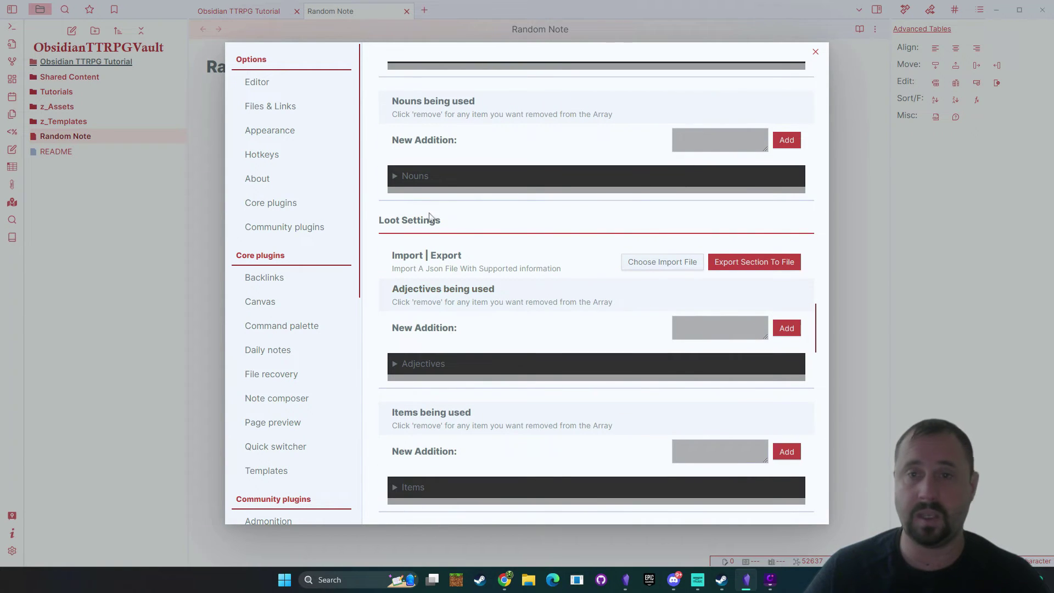
{"action": "scroll", "coordinate": [509, 313], "scroll_direction": "down", "scroll_amount": 2}
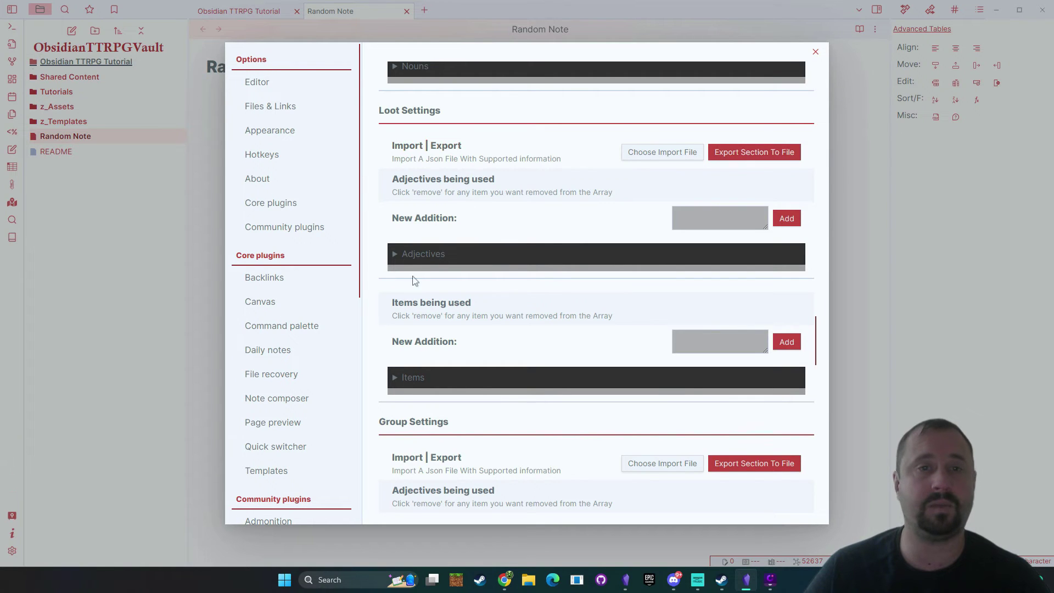
Step: Expand the loot Adjectives list, review it, and collapse it again
{"action": "left_click", "coordinate": [395, 254]}
{"action": "scroll", "coordinate": [454, 282], "scroll_direction": "down", "scroll_amount": 3}
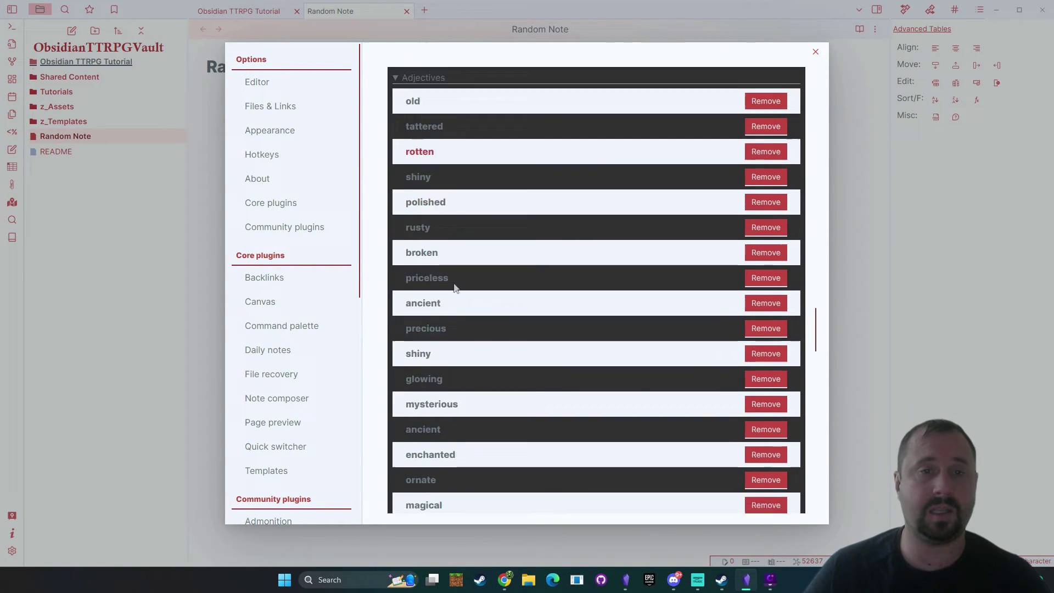
{"action": "scroll", "coordinate": [453, 282], "scroll_direction": "up", "scroll_amount": 3}
{"action": "left_click", "coordinate": [395, 254]}
{"action": "scroll", "coordinate": [391, 252], "scroll_direction": "down", "scroll_amount": 3}
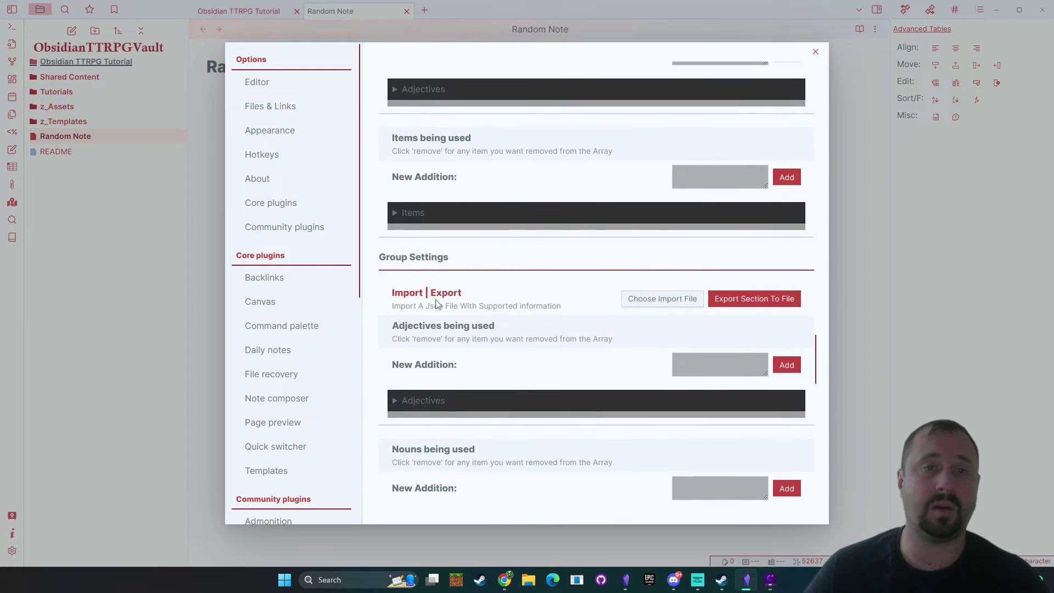
Step: Expand the loot Items list of weighted entries, review it, and collapse it
{"action": "left_click", "coordinate": [394, 214]}
{"action": "scroll", "coordinate": [536, 311], "scroll_direction": "down", "scroll_amount": 10}
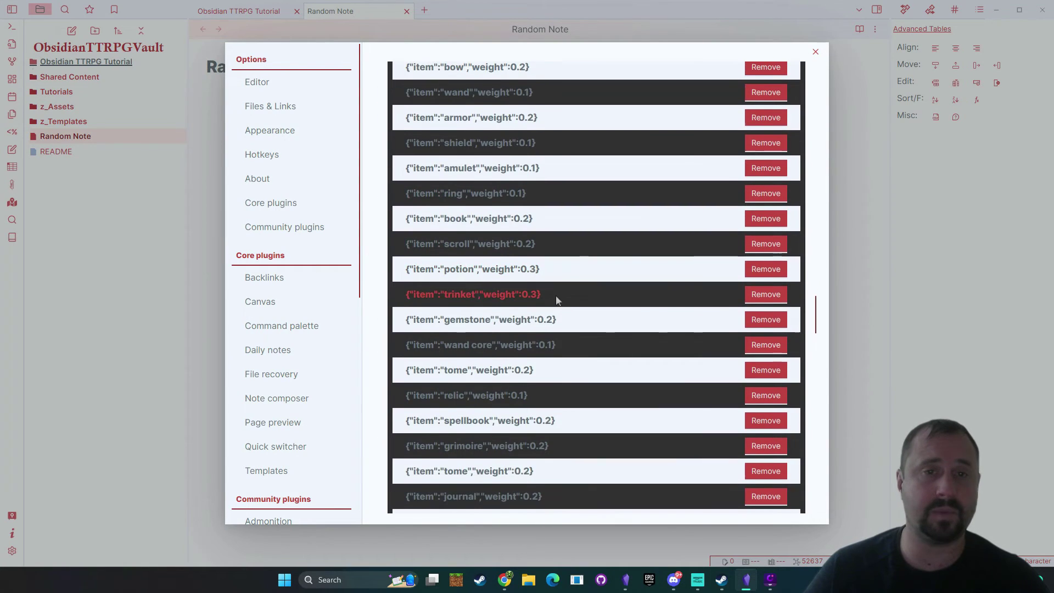
{"action": "scroll", "coordinate": [581, 302], "scroll_direction": "down", "scroll_amount": 5}
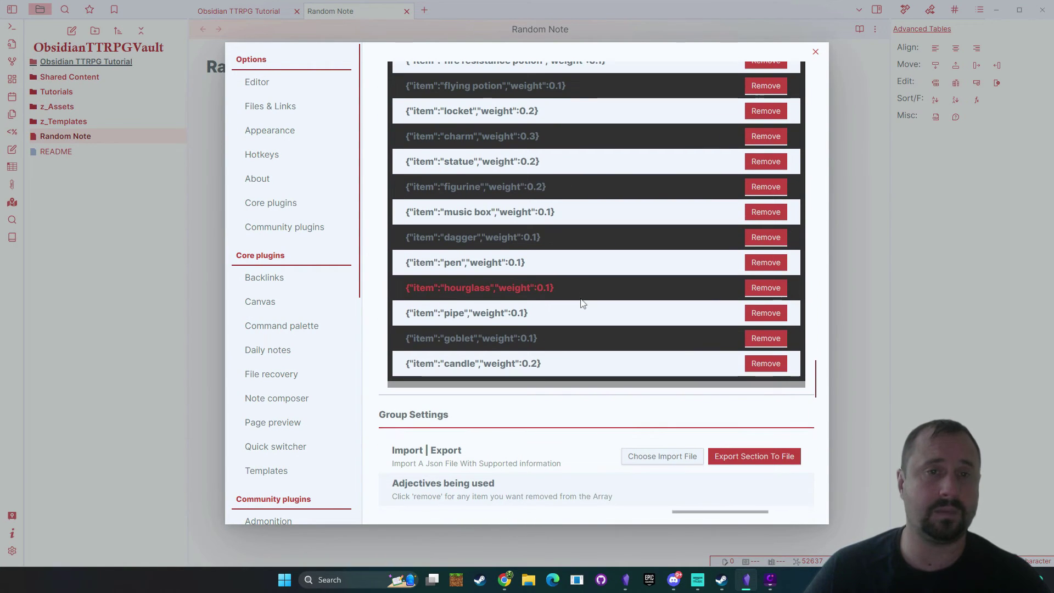
{"action": "scroll", "coordinate": [582, 302], "scroll_direction": "up", "scroll_amount": 10}
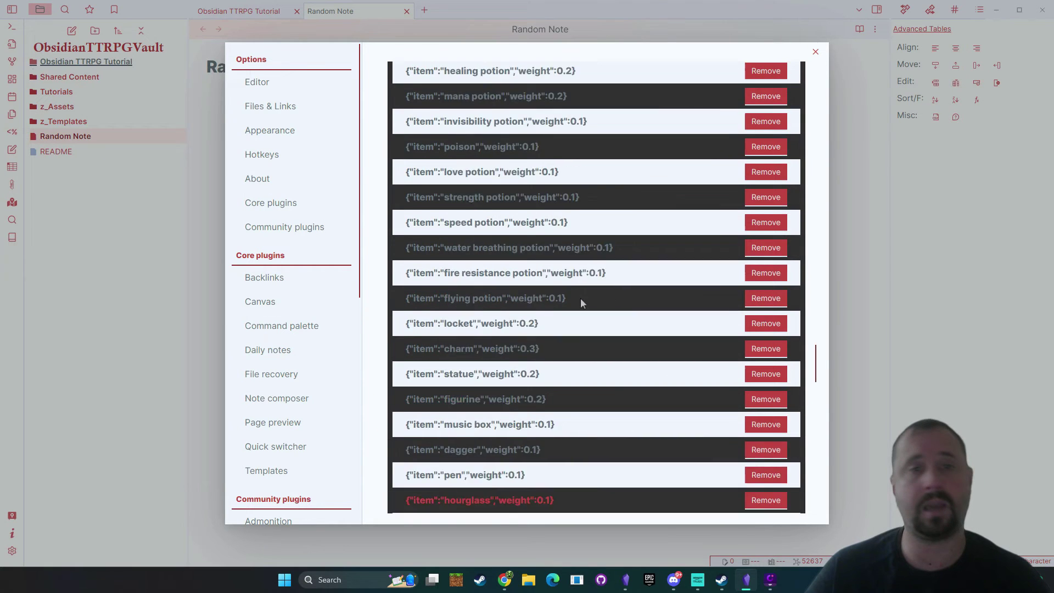
{"action": "scroll", "coordinate": [581, 303], "scroll_direction": "up", "scroll_amount": 10}
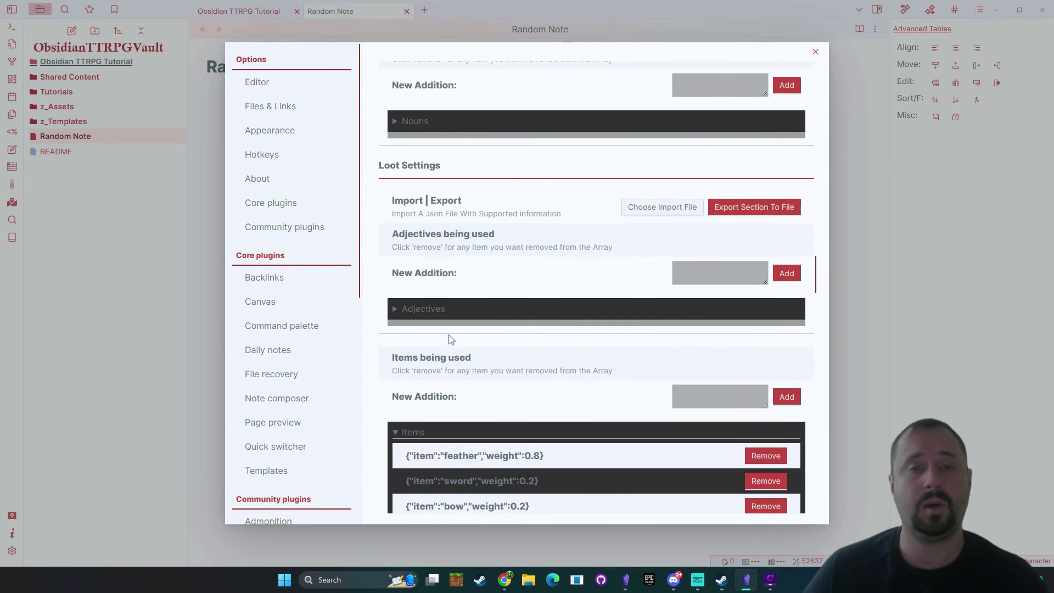
{"action": "left_click", "coordinate": [395, 432]}
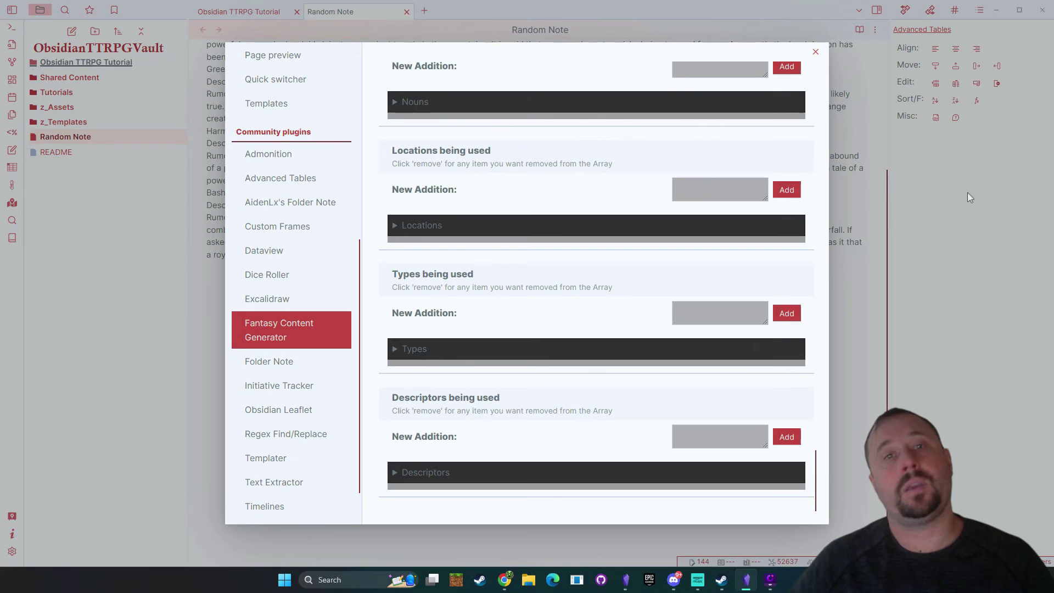
Step: Back in the Random Note, insert a generated trading post, Cuomicburn
{"action": "left_click", "coordinate": [845, 222]}
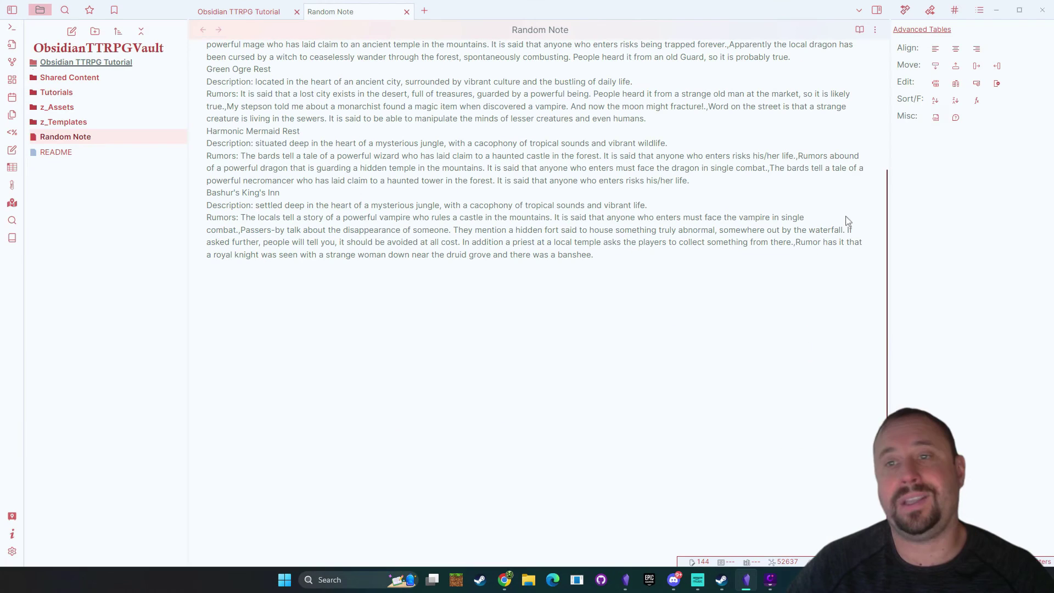
{"action": "scroll", "coordinate": [611, 259], "scroll_direction": "up", "scroll_amount": 3}
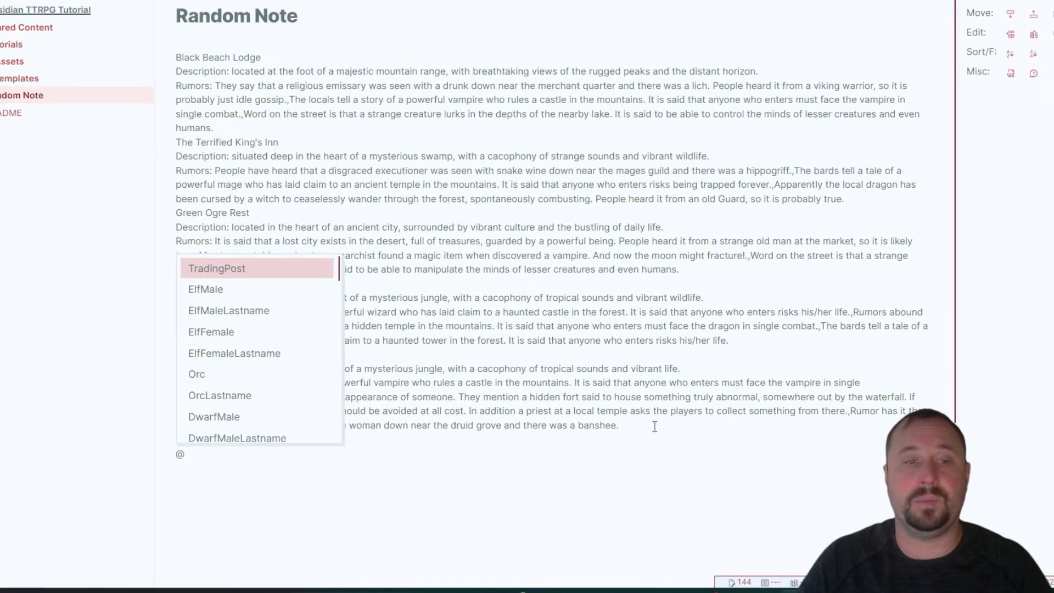
{"action": "scroll", "coordinate": [180, 268], "scroll_direction": "down", "scroll_amount": 12}
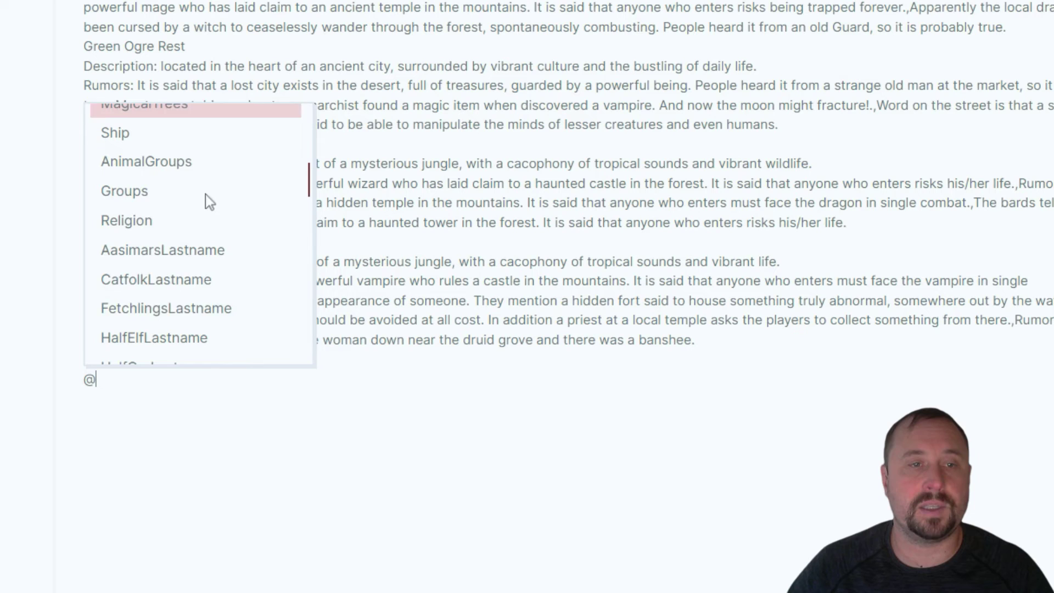
{"action": "scroll", "coordinate": [198, 257], "scroll_direction": "up", "scroll_amount": 12}
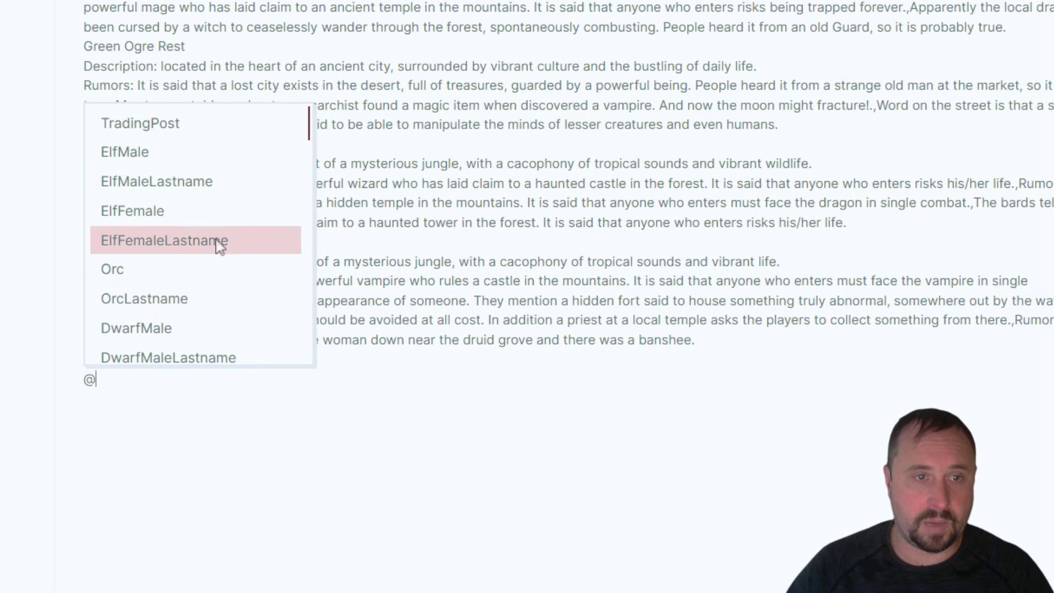
{"action": "scroll", "coordinate": [229, 172], "scroll_direction": "down", "scroll_amount": 2}
{"action": "scroll", "coordinate": [204, 279], "scroll_direction": "up", "scroll_amount": 2}
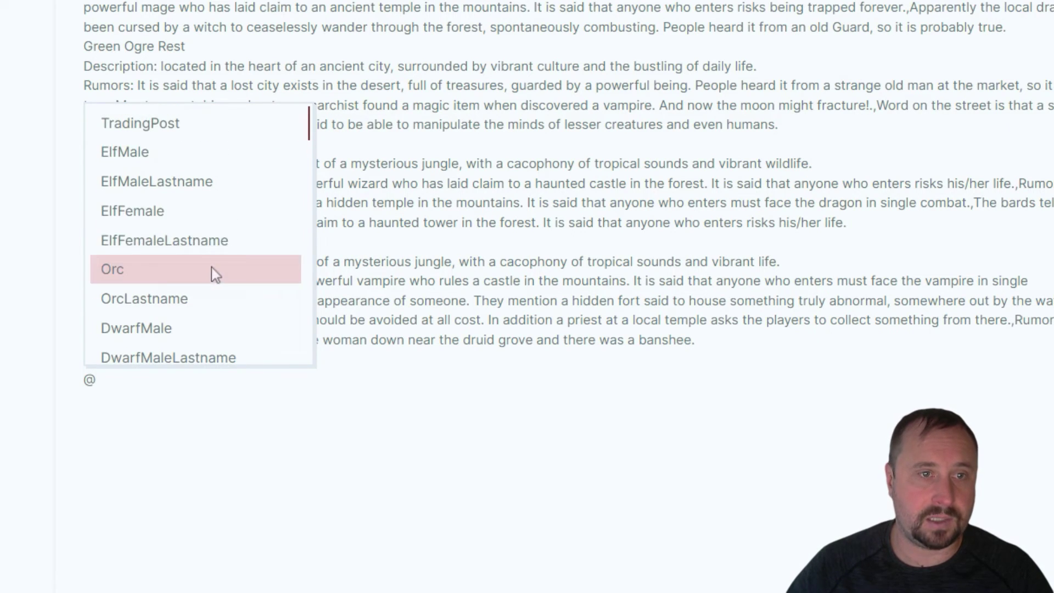
{"action": "left_click", "coordinate": [183, 130]}
{"action": "scroll", "coordinate": [389, 194], "scroll_direction": "down", "scroll_amount": 5}
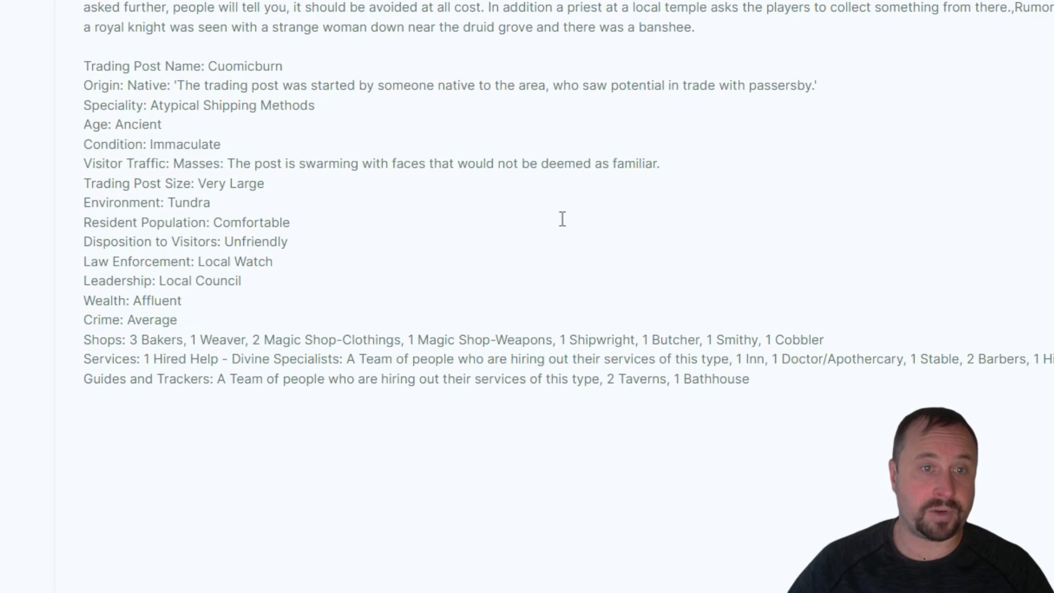
Step: Select the trading post's shops, services and guides lines, then place the caret after 'Bathhouse'
{"action": "left_click_drag", "start_coordinate": [795, 394], "coordinate": [31, 80]}
{"action": "left_click", "coordinate": [478, 124]}
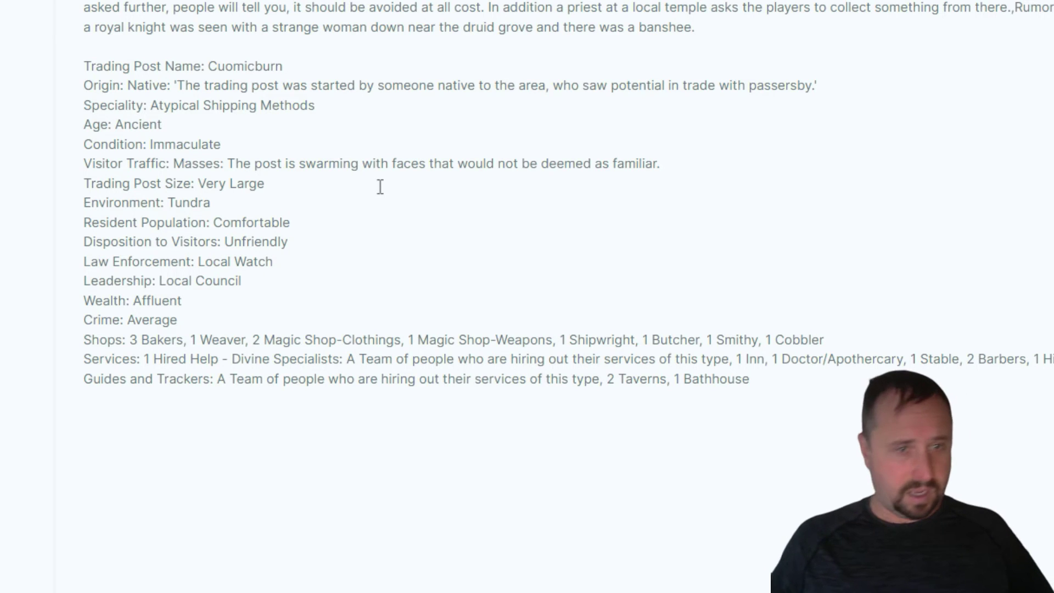
{"action": "left_click_drag", "start_coordinate": [774, 377], "coordinate": [84, 338]}
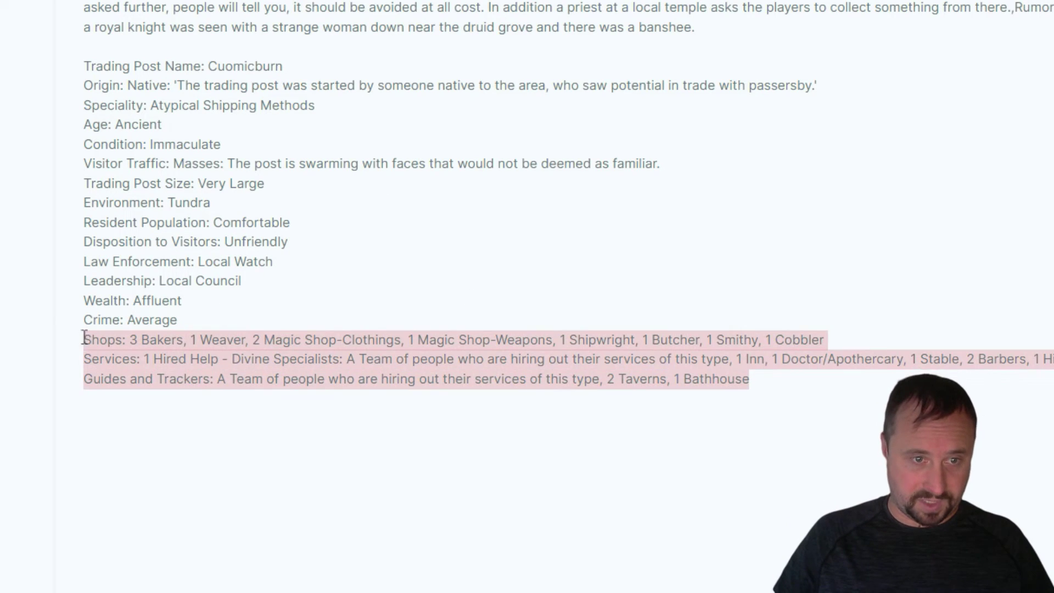
{"action": "left_click", "coordinate": [554, 236]}
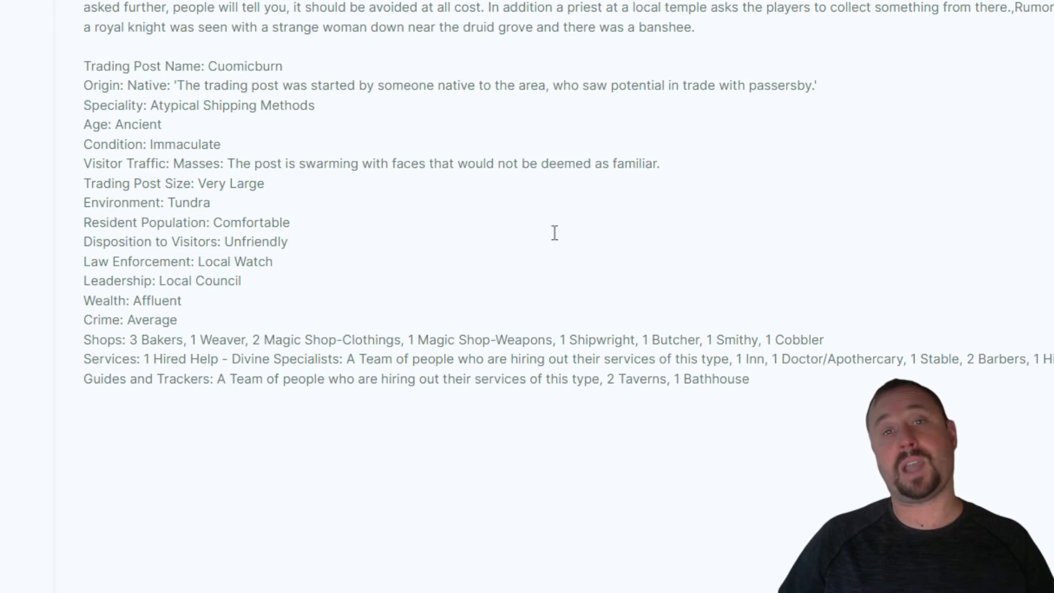
{"action": "left_click", "coordinate": [769, 395]}
{"action": "left_click", "coordinate": [775, 379]}
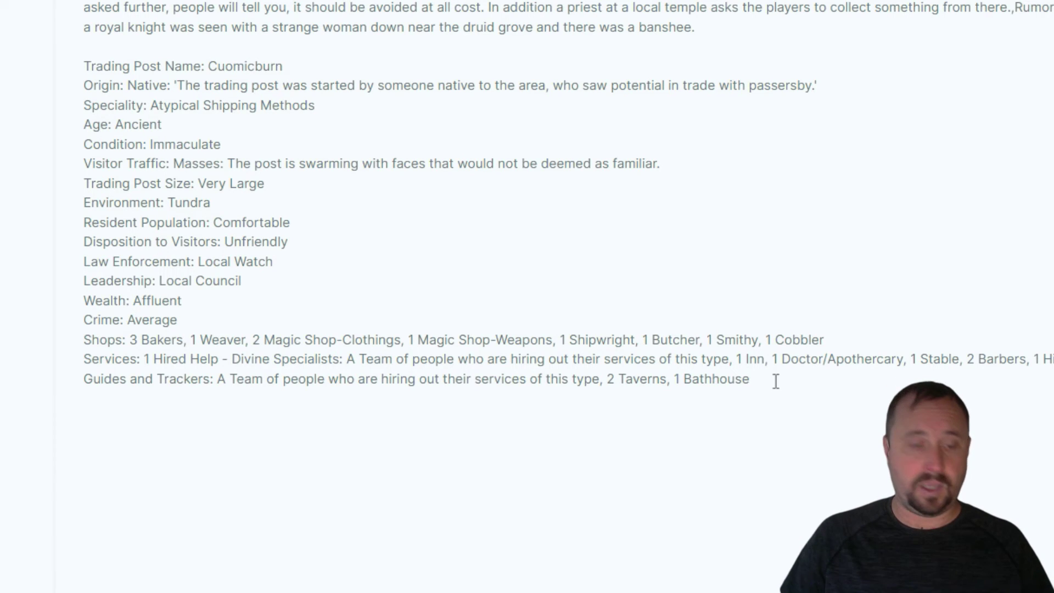
Step: On a new line, insert the generated inn Four Automaton Rest via the @ InnsTaverns suggestion
{"action": "key", "text": "Return"}
{"action": "type", "text": "@"}
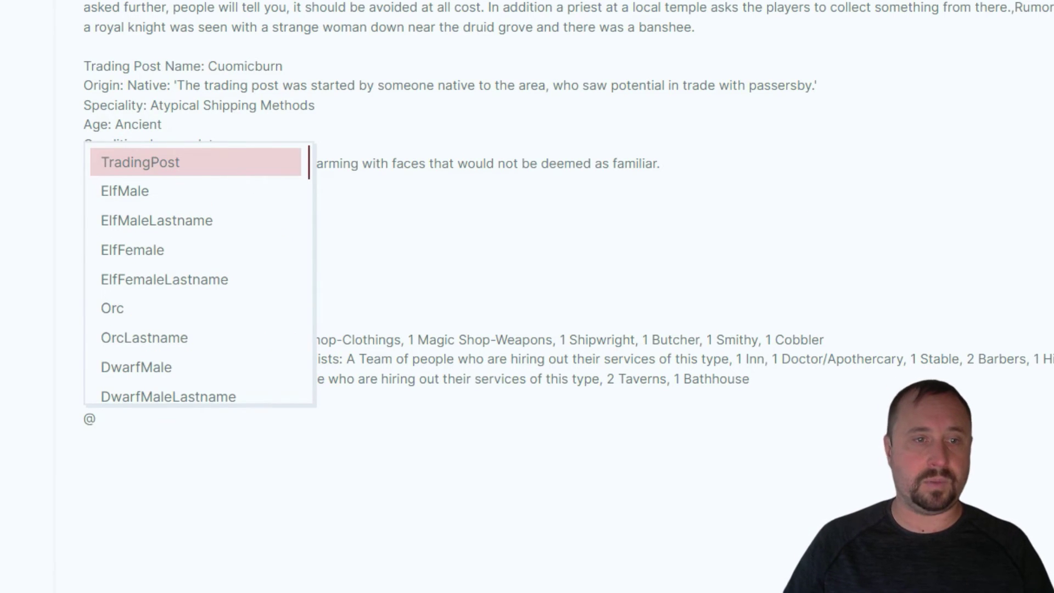
{"action": "key", "text": "Down"}
{"action": "key", "text": "Down"}
{"action": "scroll", "coordinate": [169, 309], "scroll_direction": "down", "scroll_amount": 6}
{"action": "scroll", "coordinate": [191, 226], "scroll_direction": "up", "scroll_amount": 1}
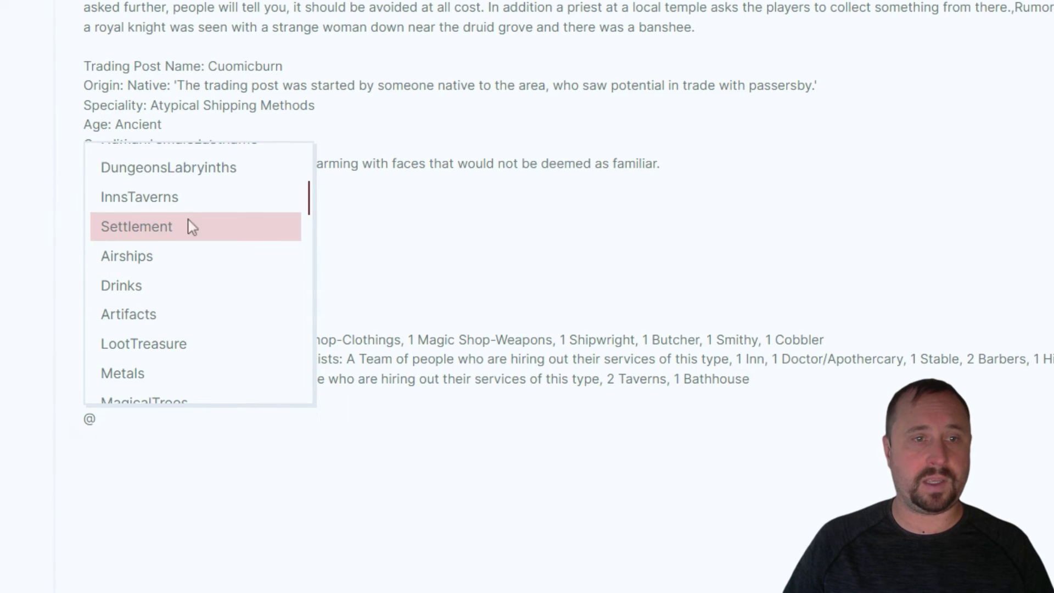
{"action": "left_click", "coordinate": [141, 197]}
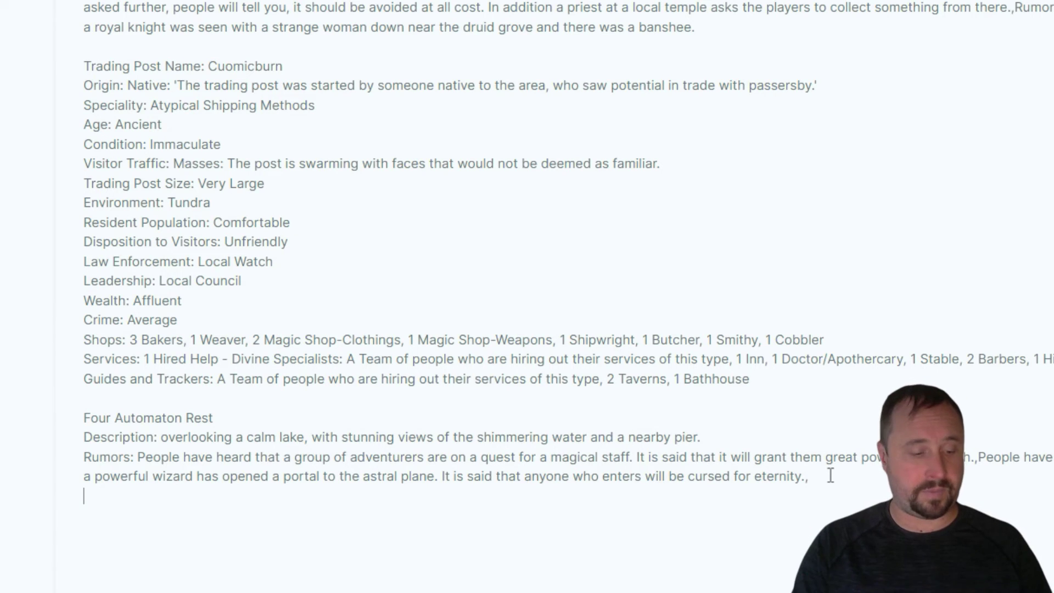
Step: On a new line, insert the dungeon Chasms of the Fanciful Gnomefolk via @ DungeonsLabyrinths
{"action": "key", "text": "Return"}
{"action": "type", "text": "@"}
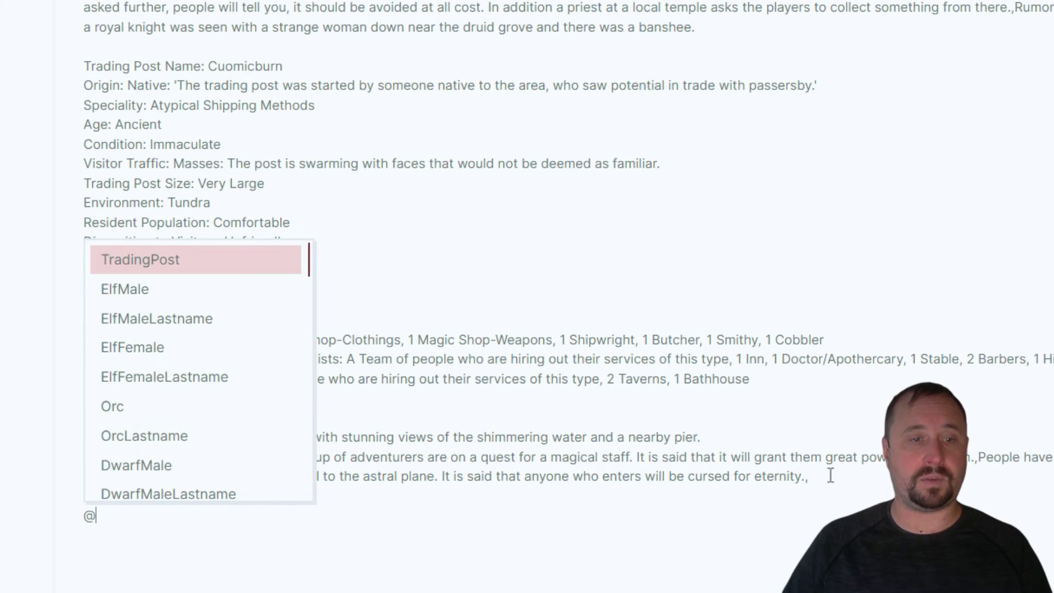
{"action": "scroll", "coordinate": [679, 294], "scroll_direction": "down", "scroll_amount": 6}
{"action": "scroll", "coordinate": [219, 242], "scroll_direction": "down", "scroll_amount": 15}
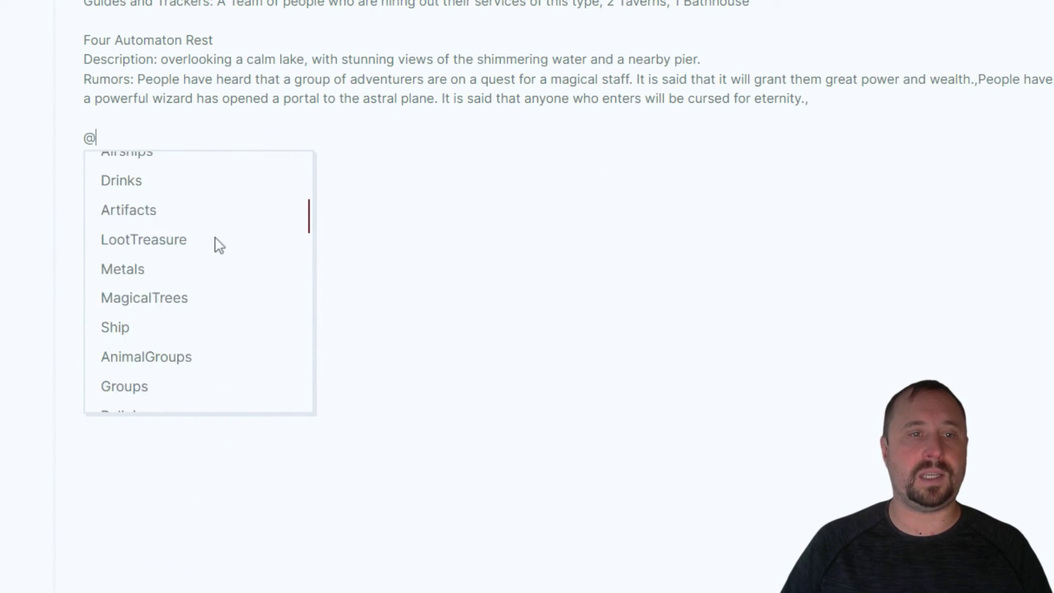
{"action": "scroll", "coordinate": [222, 242], "scroll_direction": "down", "scroll_amount": 3}
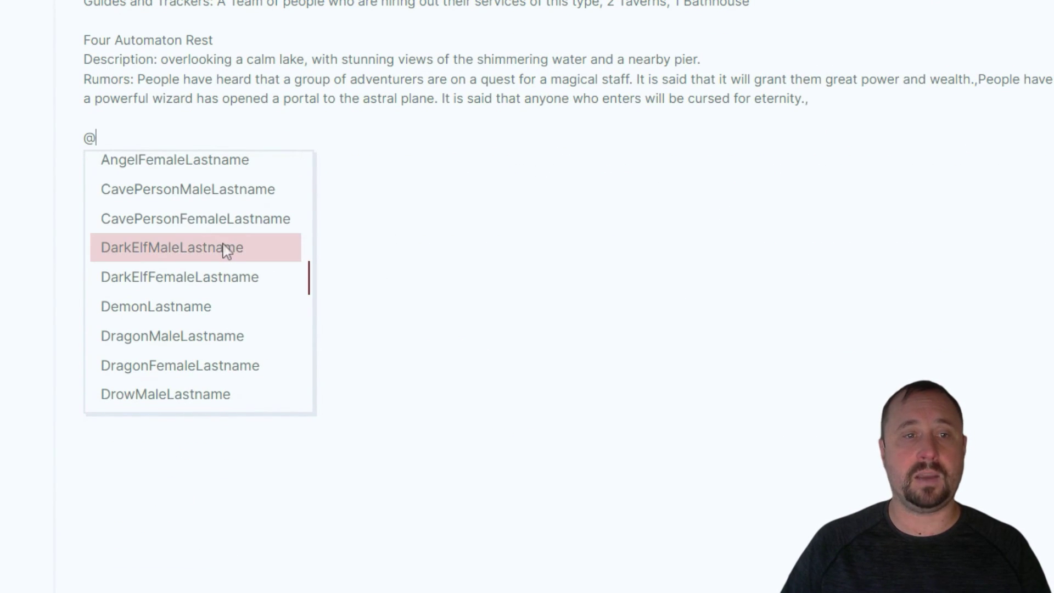
{"action": "scroll", "coordinate": [216, 252], "scroll_direction": "down", "scroll_amount": 10}
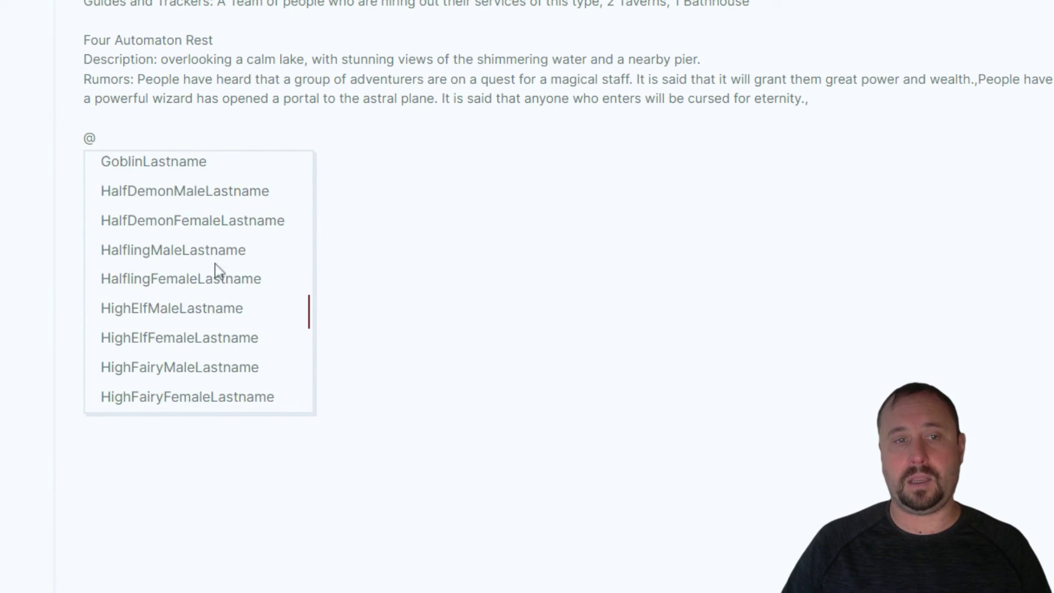
{"action": "scroll", "coordinate": [219, 251], "scroll_direction": "down", "scroll_amount": 3}
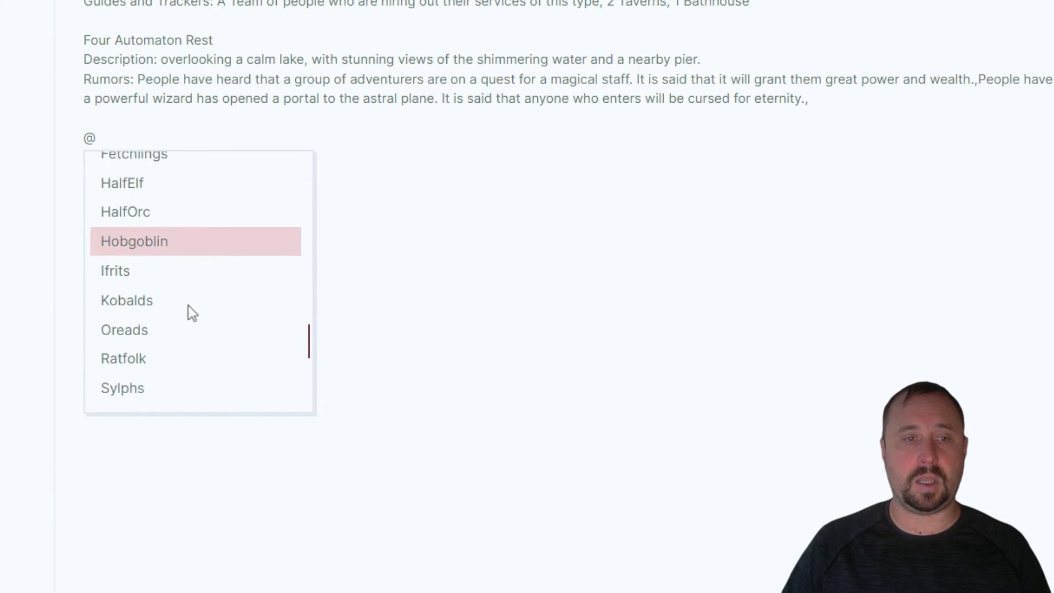
{"action": "scroll", "coordinate": [192, 311], "scroll_direction": "down", "scroll_amount": 9}
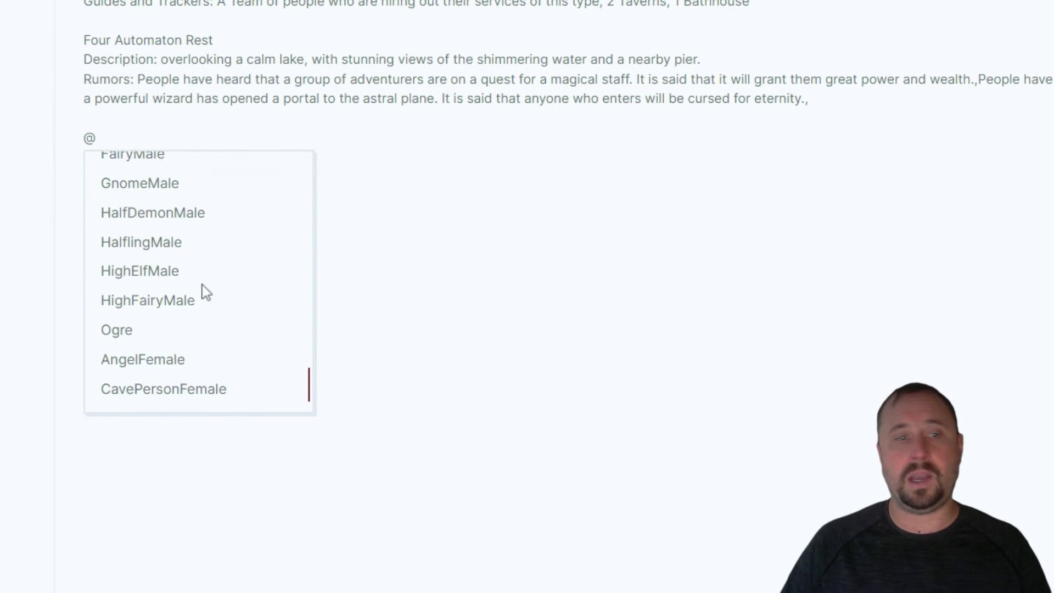
{"action": "scroll", "coordinate": [205, 270], "scroll_direction": "down", "scroll_amount": 1}
{"action": "scroll", "coordinate": [211, 335], "scroll_direction": "up", "scroll_amount": 8}
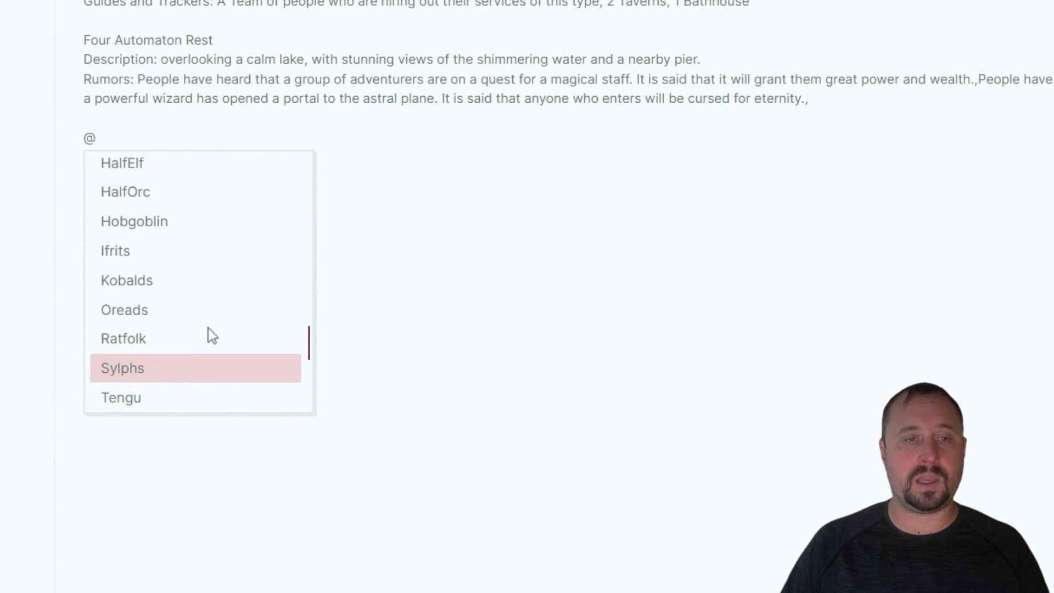
{"action": "scroll", "coordinate": [217, 346], "scroll_direction": "up", "scroll_amount": 5}
{"action": "scroll", "coordinate": [222, 354], "scroll_direction": "up", "scroll_amount": 5}
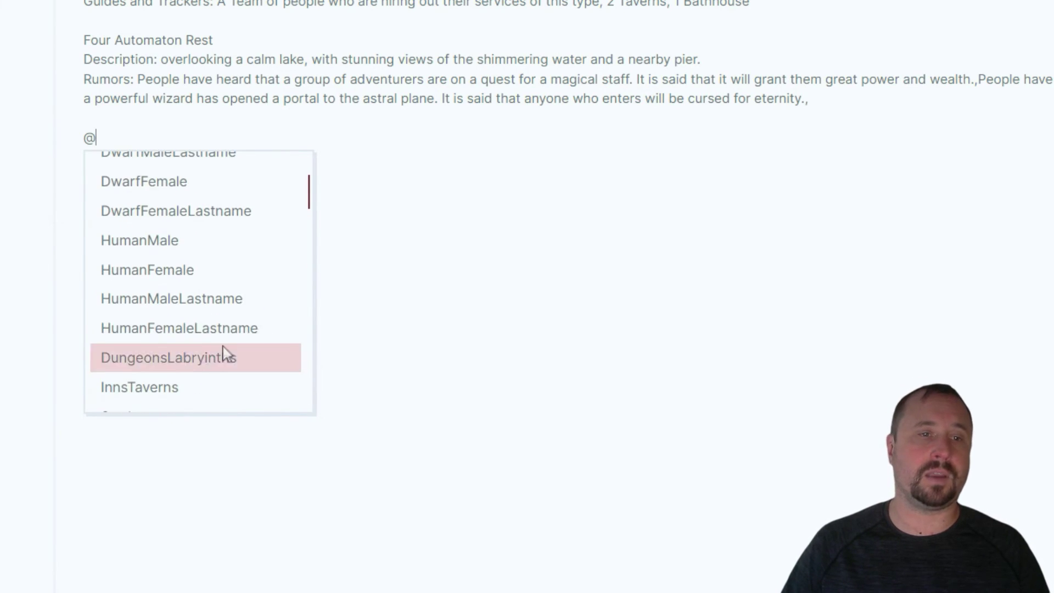
{"action": "scroll", "coordinate": [225, 318], "scroll_direction": "down", "scroll_amount": 2}
{"action": "left_click", "coordinate": [220, 277]}
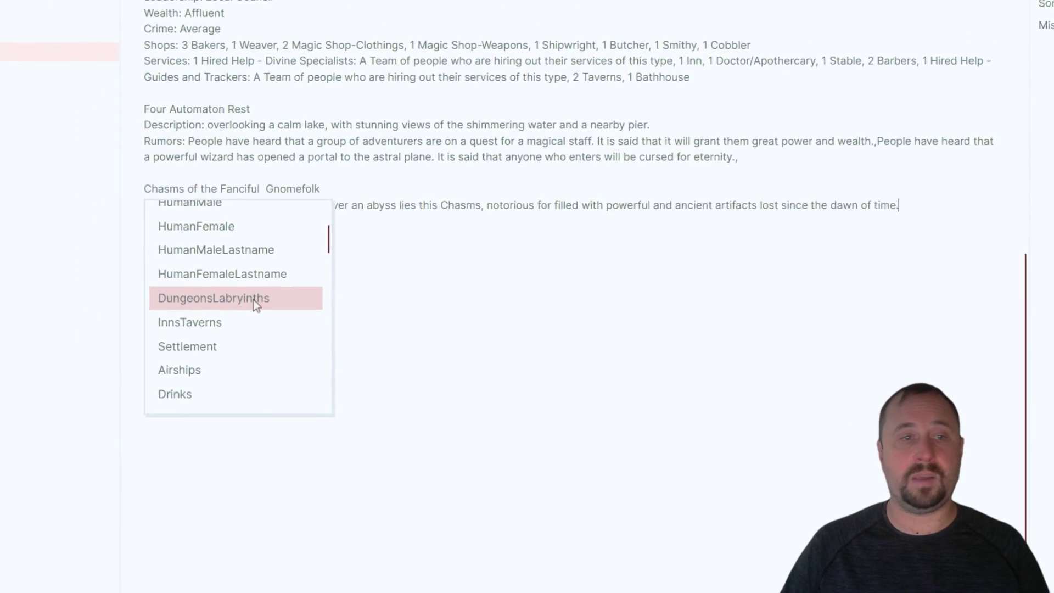
Step: Open Fantasy Content Generator's plugin options, confirm the inline callout character is @, and close settings
{"action": "scroll", "coordinate": [507, 357], "scroll_direction": "up", "scroll_amount": 5}
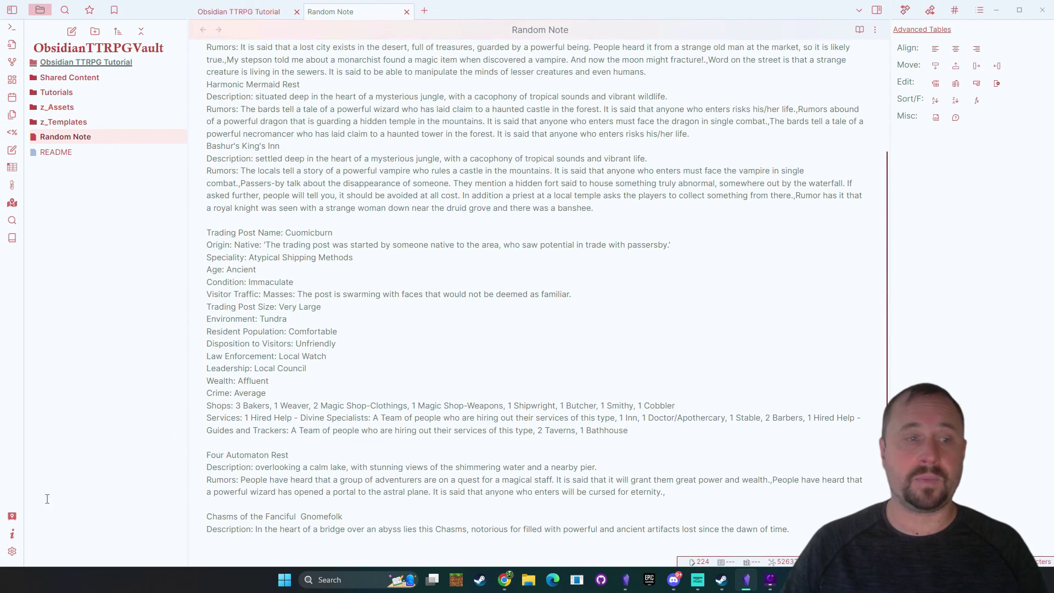
{"action": "left_click", "coordinate": [12, 551]}
{"action": "left_click", "coordinate": [278, 226]}
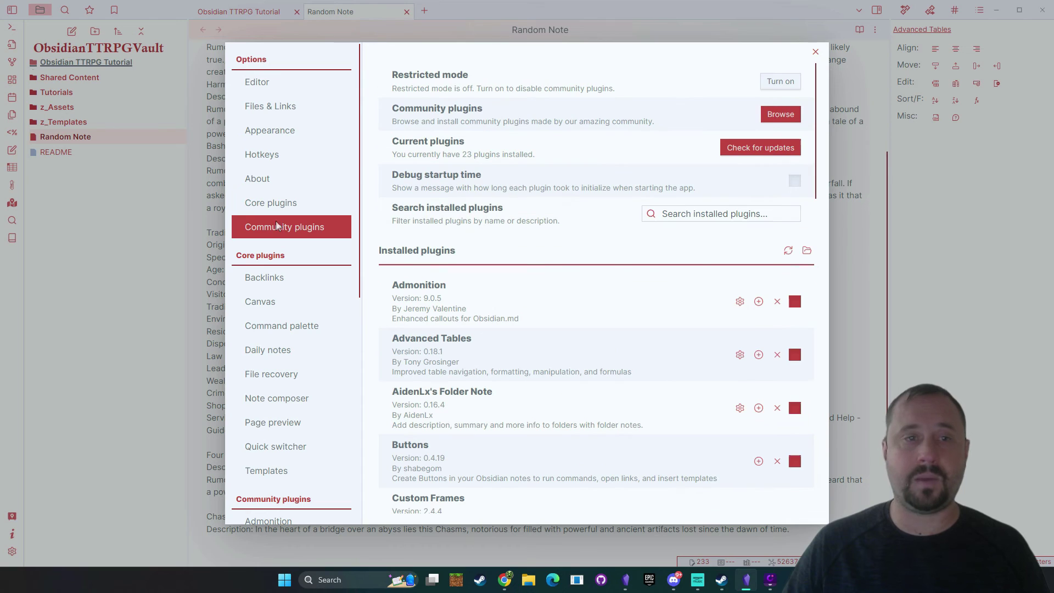
{"action": "scroll", "coordinate": [612, 264], "scroll_direction": "down", "scroll_amount": 8}
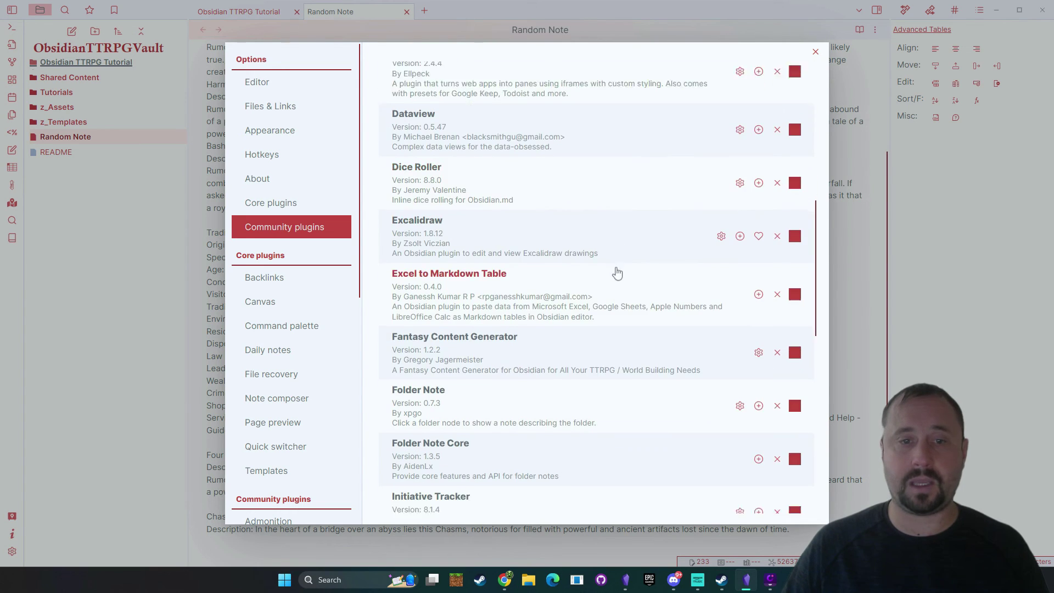
{"action": "scroll", "coordinate": [616, 275], "scroll_direction": "down", "scroll_amount": 3}
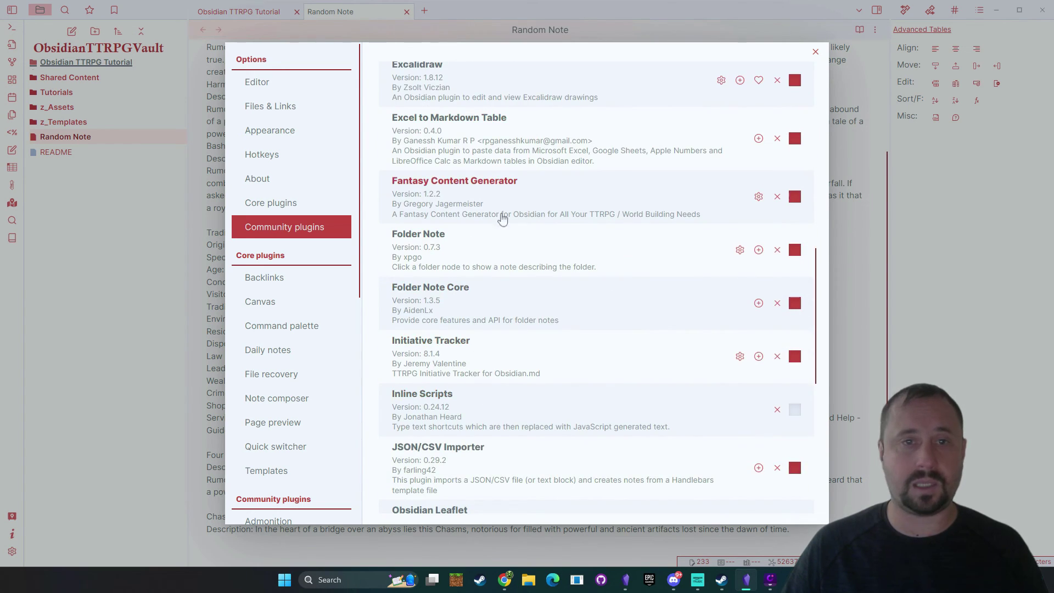
{"action": "left_click", "coordinate": [758, 196]}
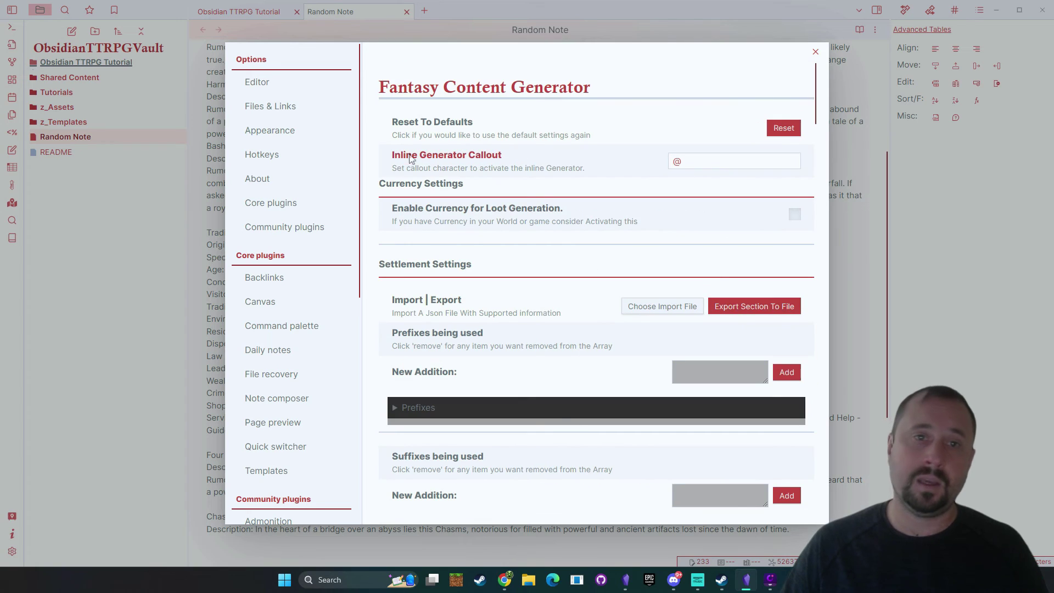
{"action": "left_click", "coordinate": [690, 165]}
{"action": "left_click_drag", "start_coordinate": [689, 165], "coordinate": [629, 183]}
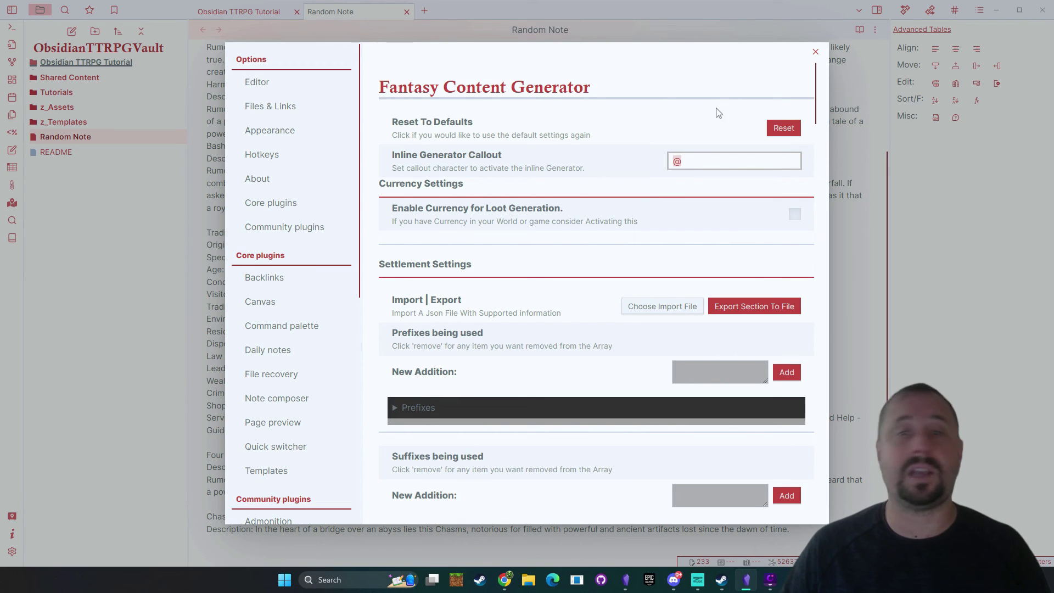
{"action": "left_click", "coordinate": [815, 51]}
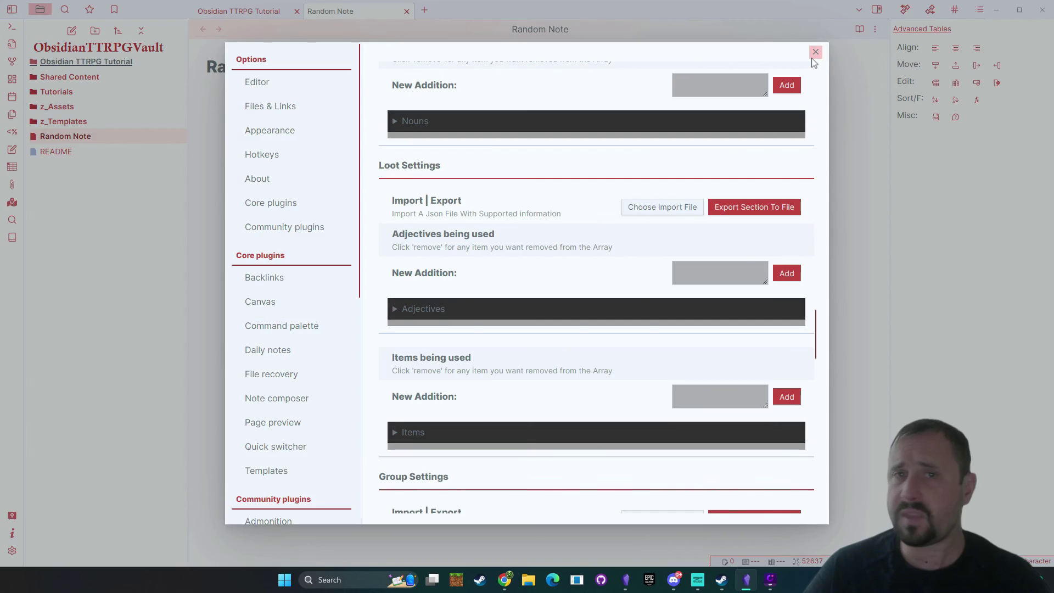
{"action": "left_click", "coordinate": [814, 54]}
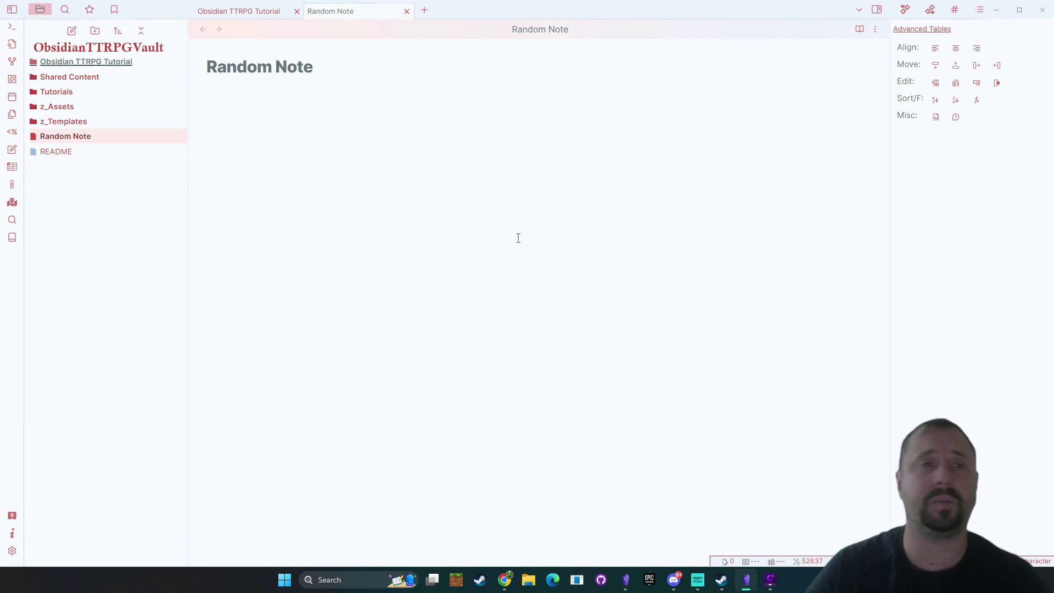
Step: Generate 5 inns with the Inn's & Taverns generator, copy them, and paste them into the note
{"action": "left_click", "coordinate": [11, 237]}
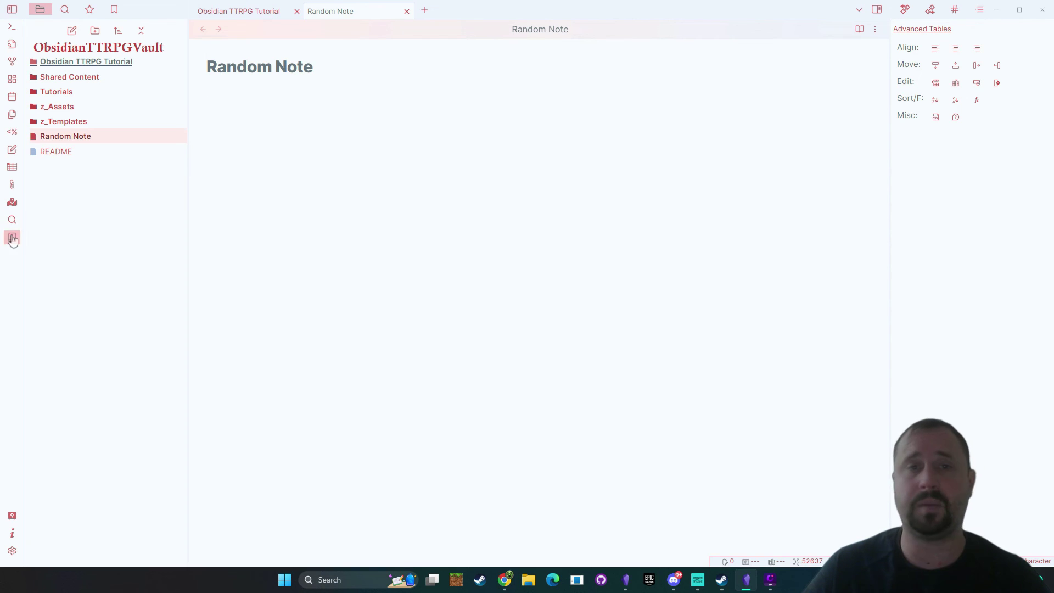
{"action": "left_click", "coordinate": [461, 333]}
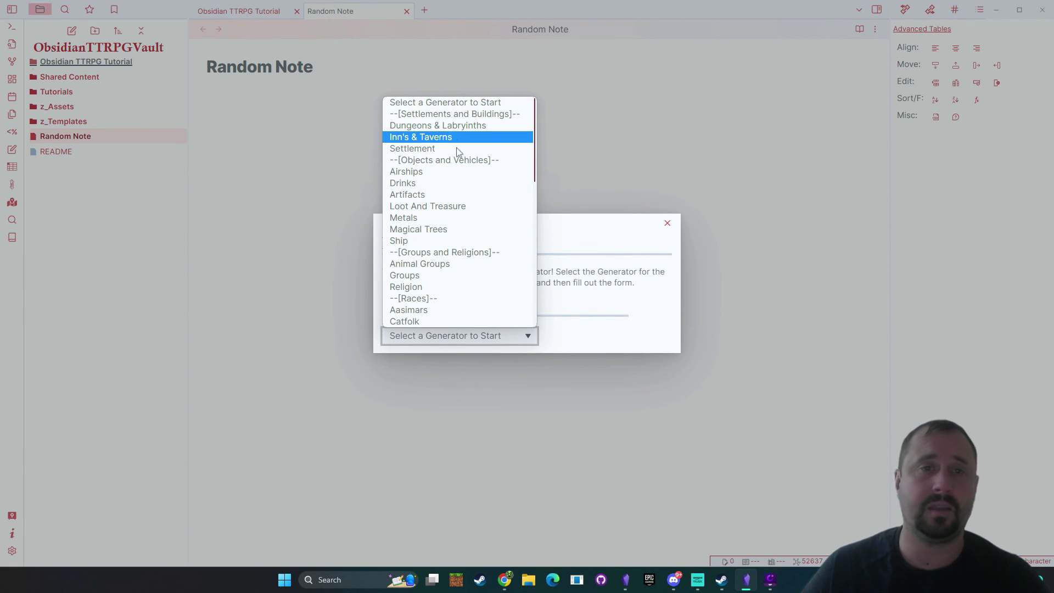
{"action": "left_click", "coordinate": [420, 137]}
{"action": "left_click", "coordinate": [541, 367]}
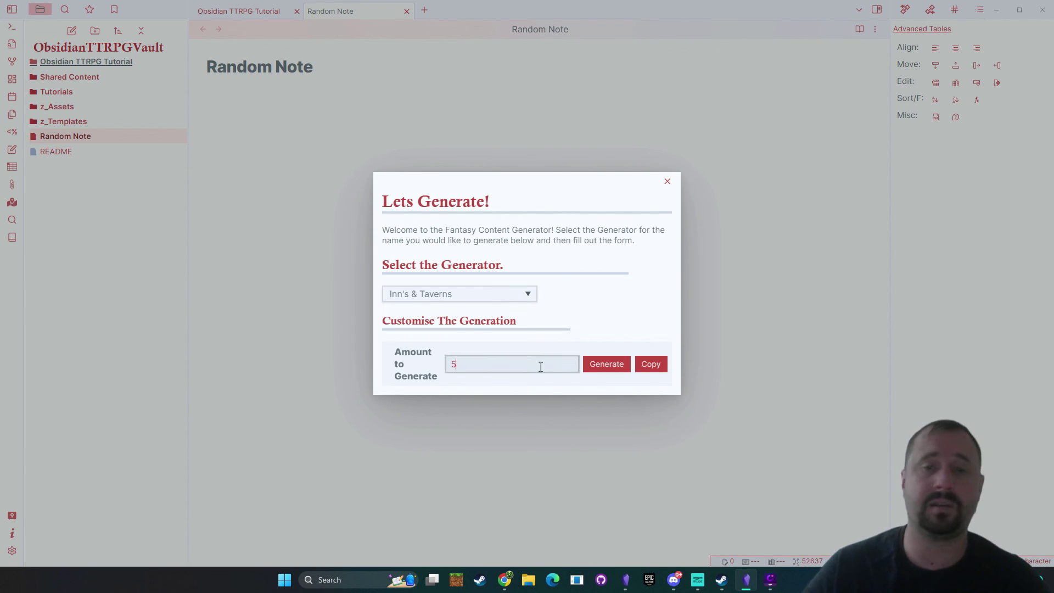
{"action": "left_click", "coordinate": [605, 365]}
{"action": "left_click", "coordinate": [659, 311]}
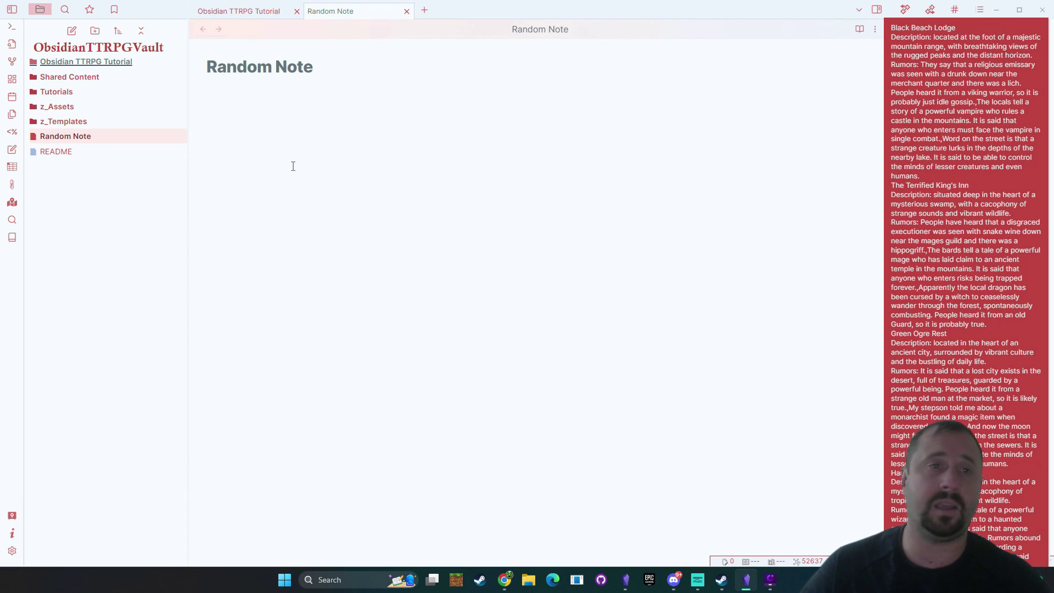
{"action": "key", "text": "ctrl+v"}
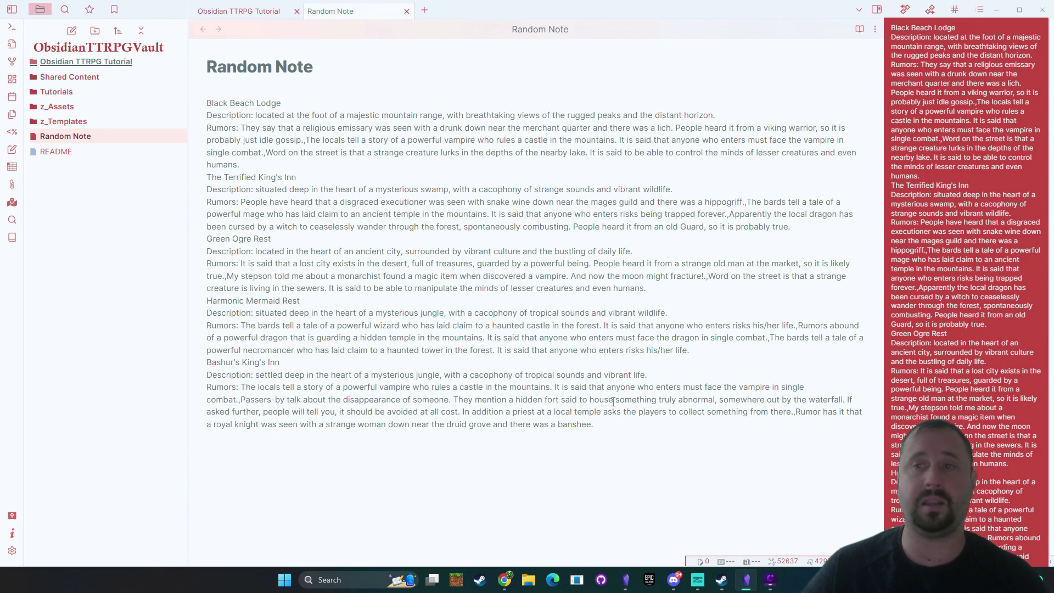